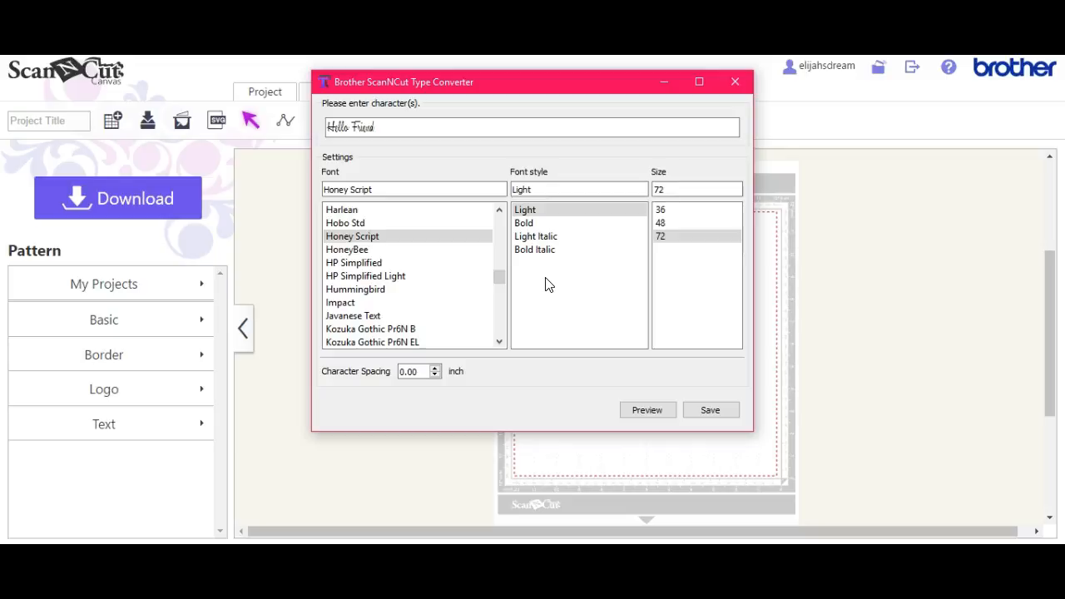
Minimise the type converter, switch to ScanNCut Canvas and import the TTF0001 file onto the mat.
left_click(543, 279)
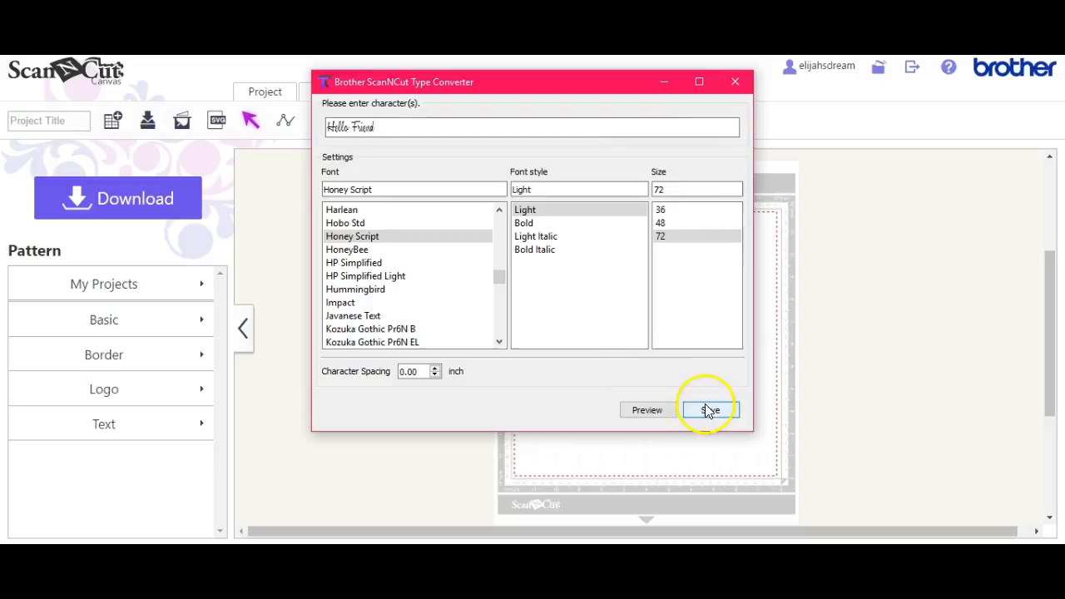
left_click(668, 84)
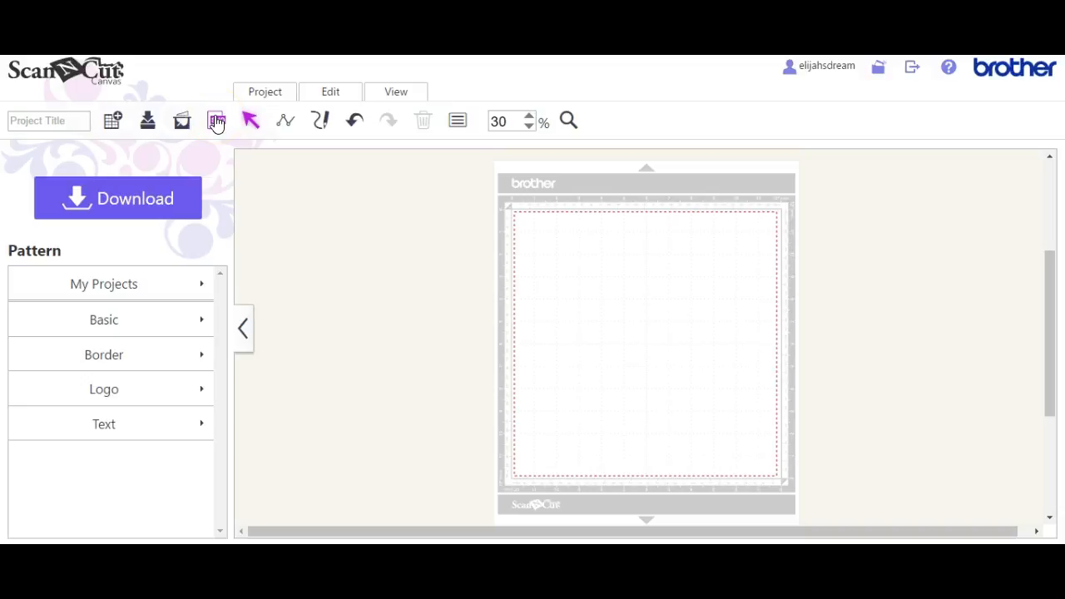
left_click(215, 122)
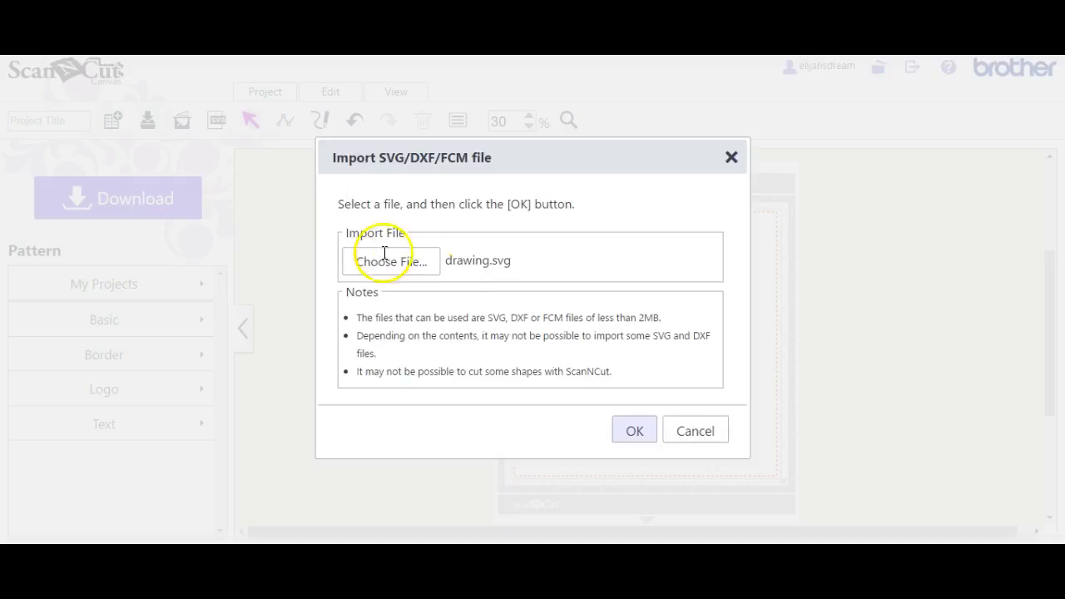
left_click(393, 256)
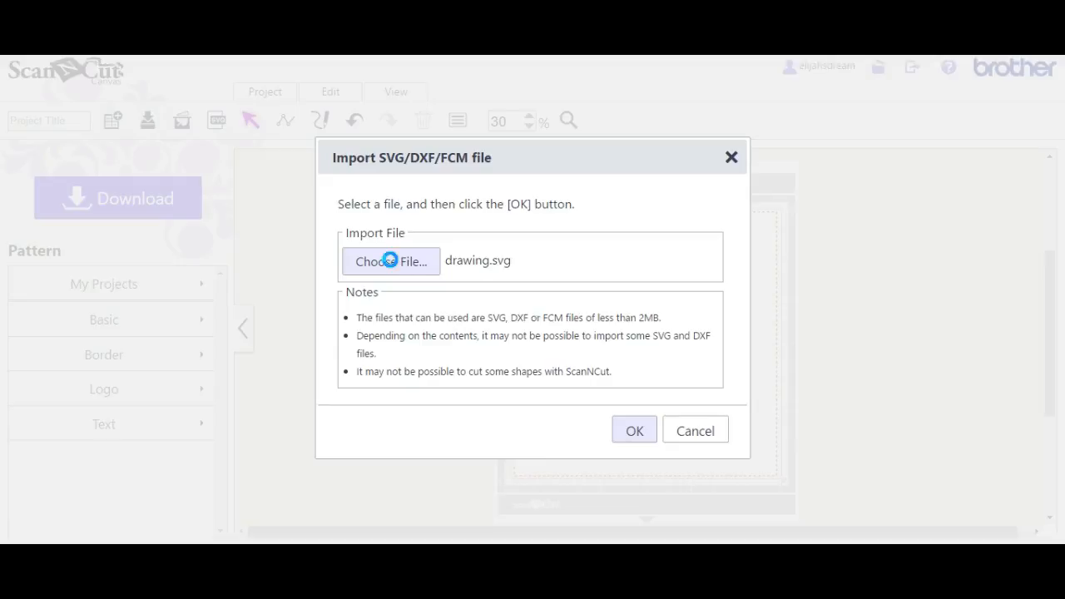
left_click(391, 261)
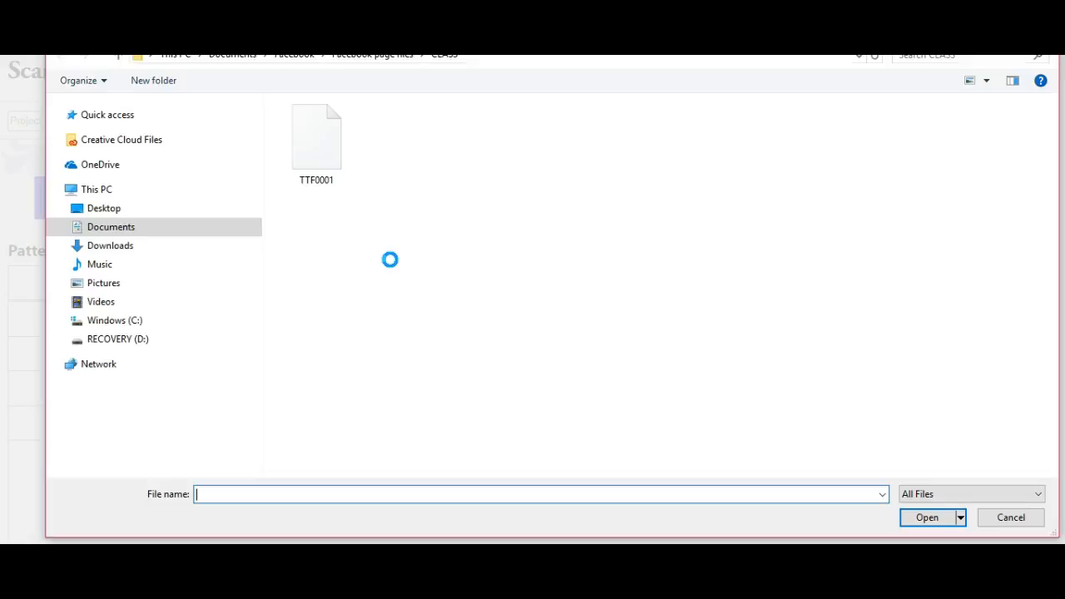
double_click(309, 144)
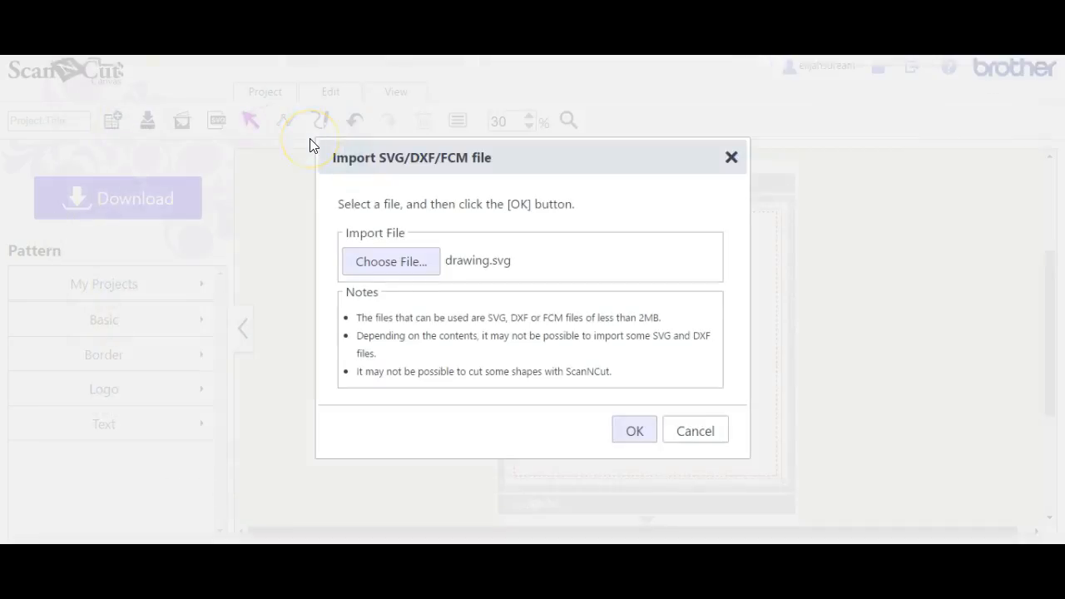
left_click(637, 437)
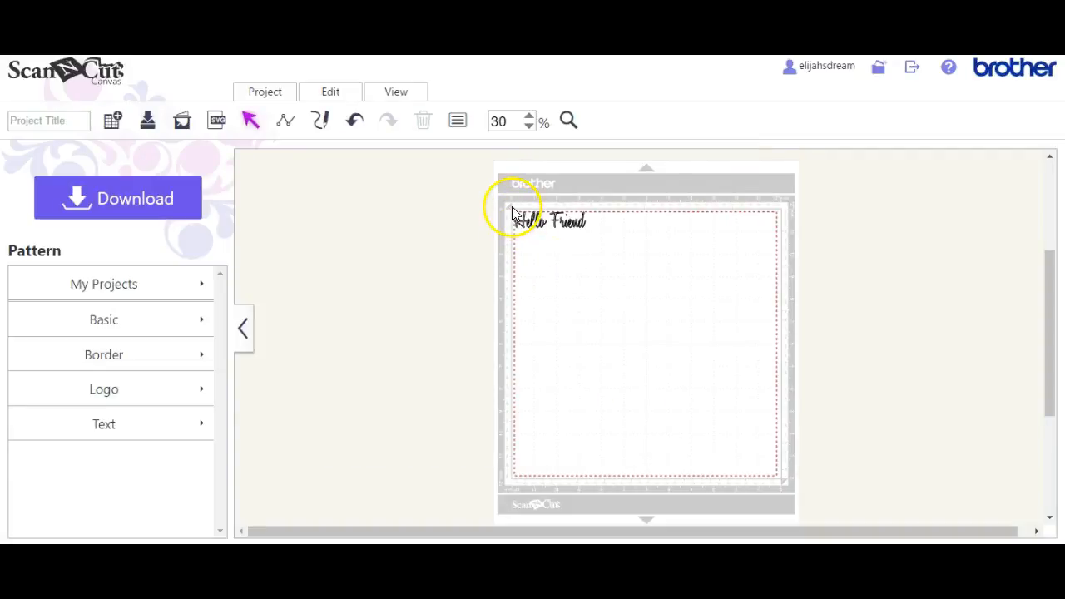
Group all the imported Hello Friend letters and enlarge them to about 2.40 inches high by 10.83 inches wide.
left_click_drag(511, 212, 607, 242)
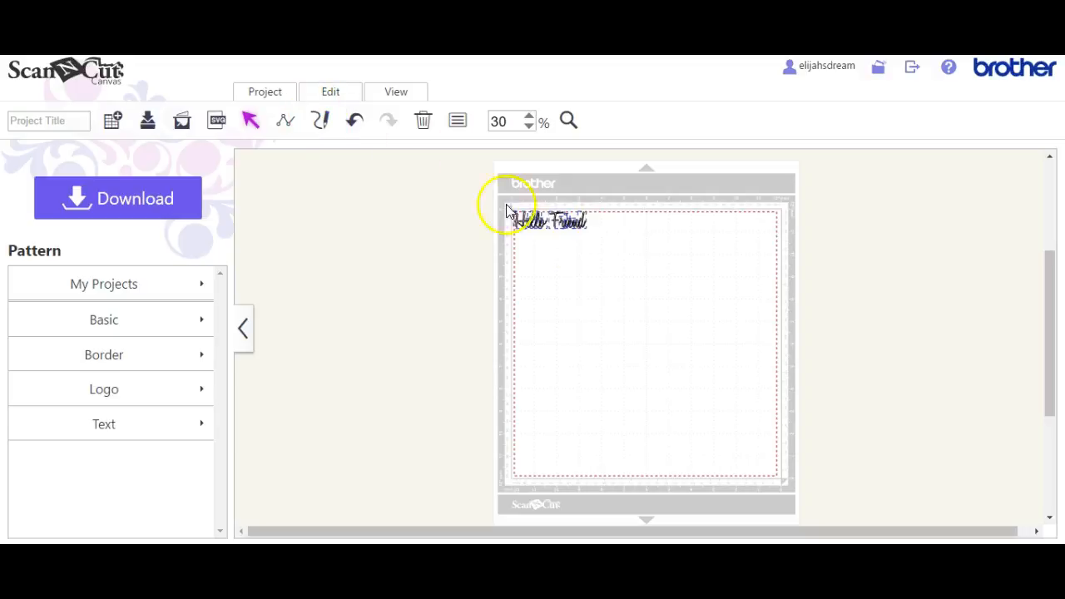
left_click(330, 93)
left_click(337, 207)
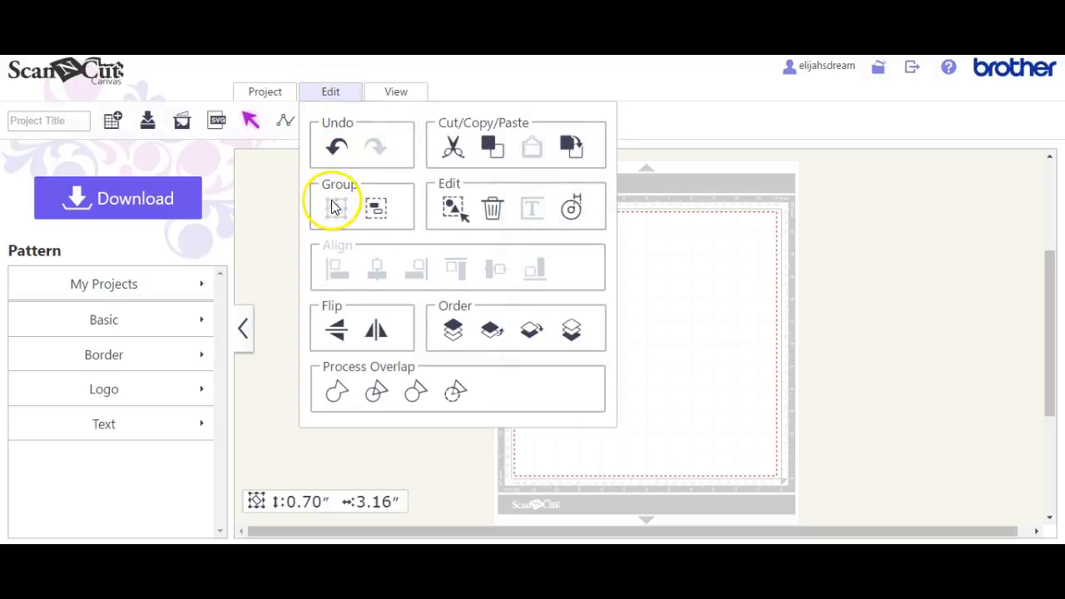
left_click_drag(586, 234, 760, 403)
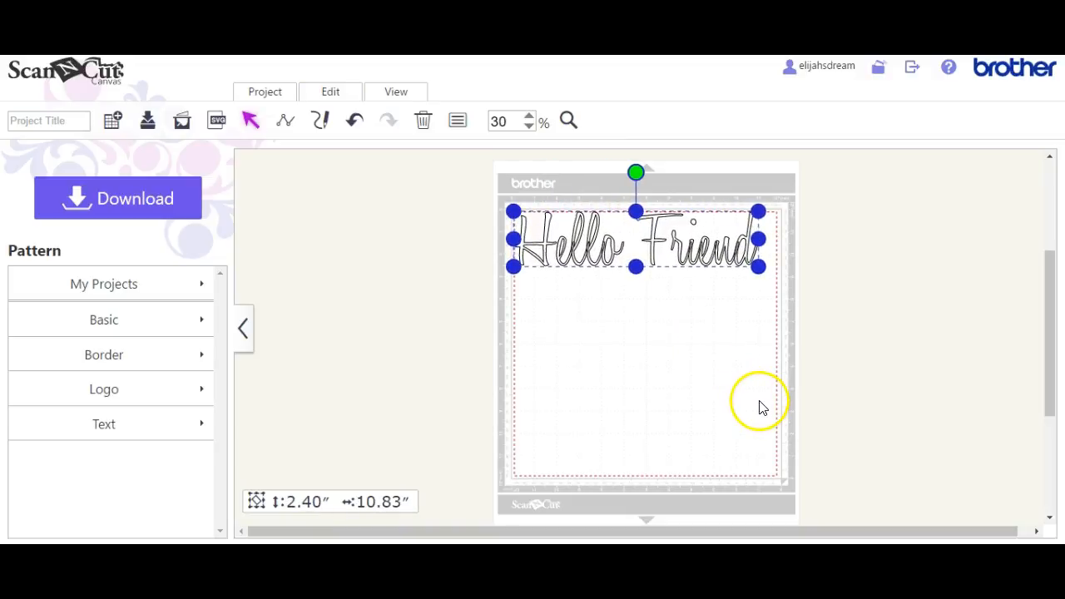
left_click(637, 333)
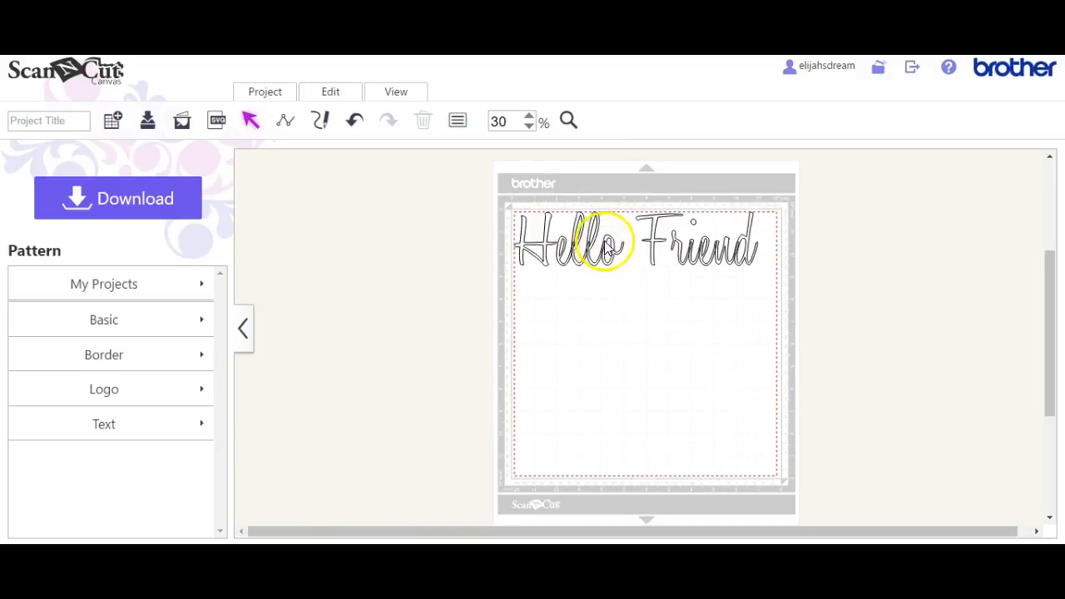
Ungroup the enlarged Hello Friend text back into separate letters.
left_click(679, 261)
left_click(332, 97)
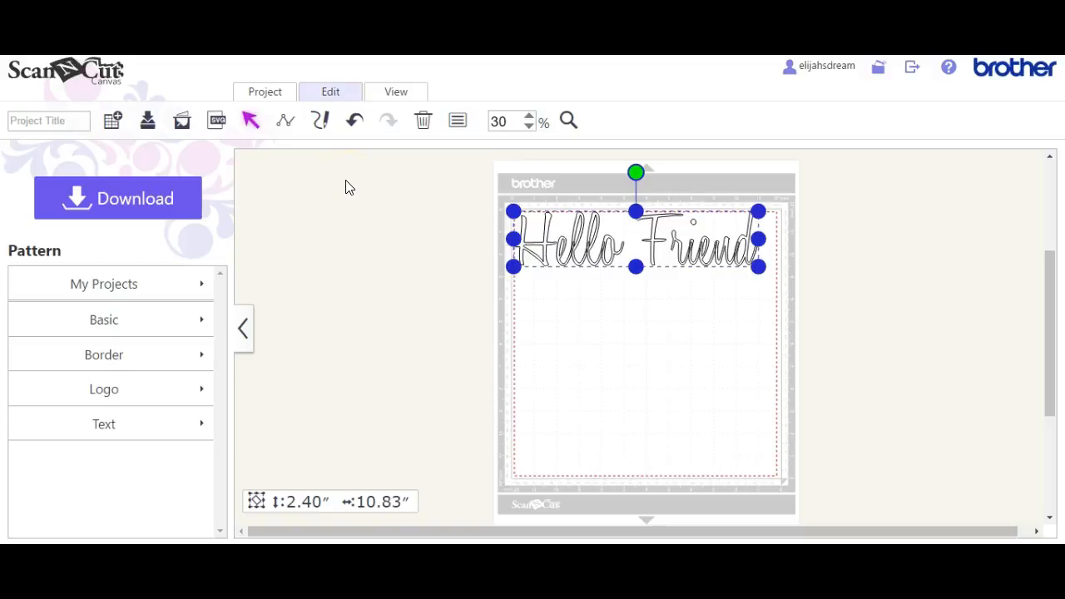
left_click(345, 187)
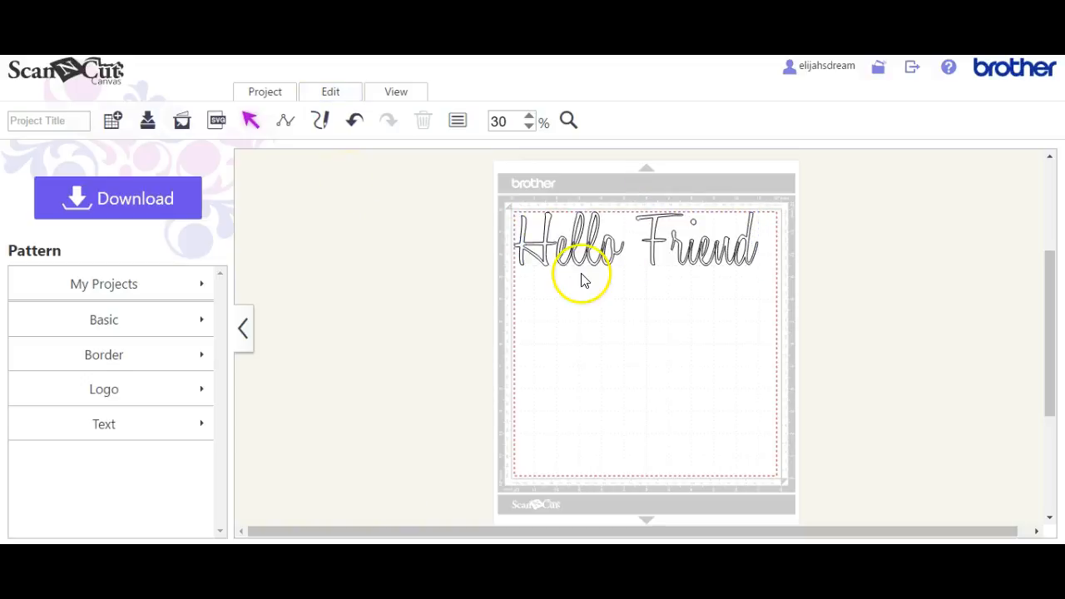
Try the last Process Overlap operation on the letter o in Hello.
left_click(613, 246)
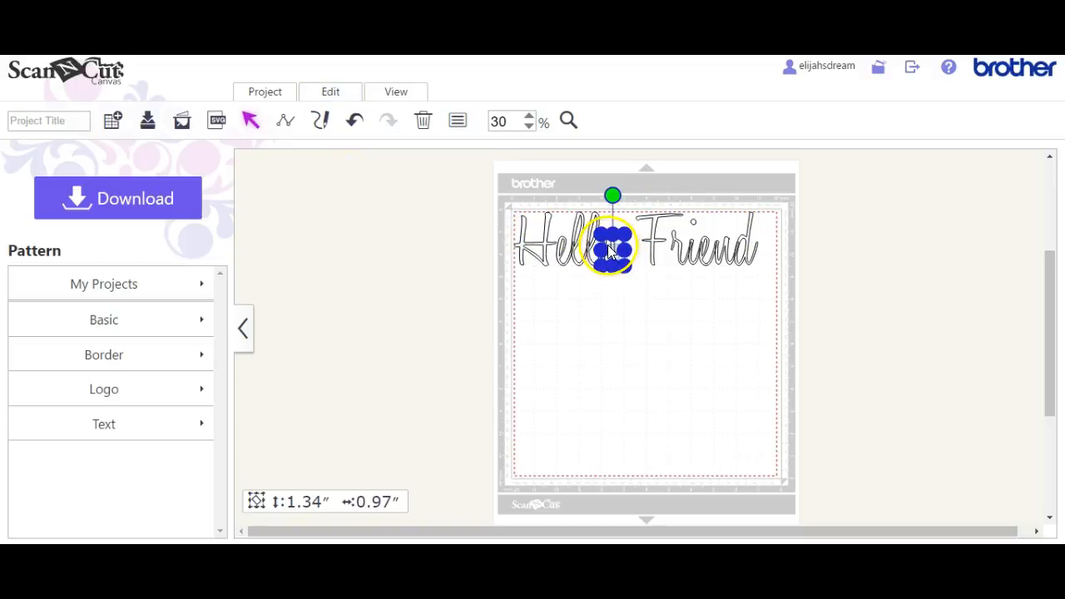
left_click(348, 96)
left_click(454, 408)
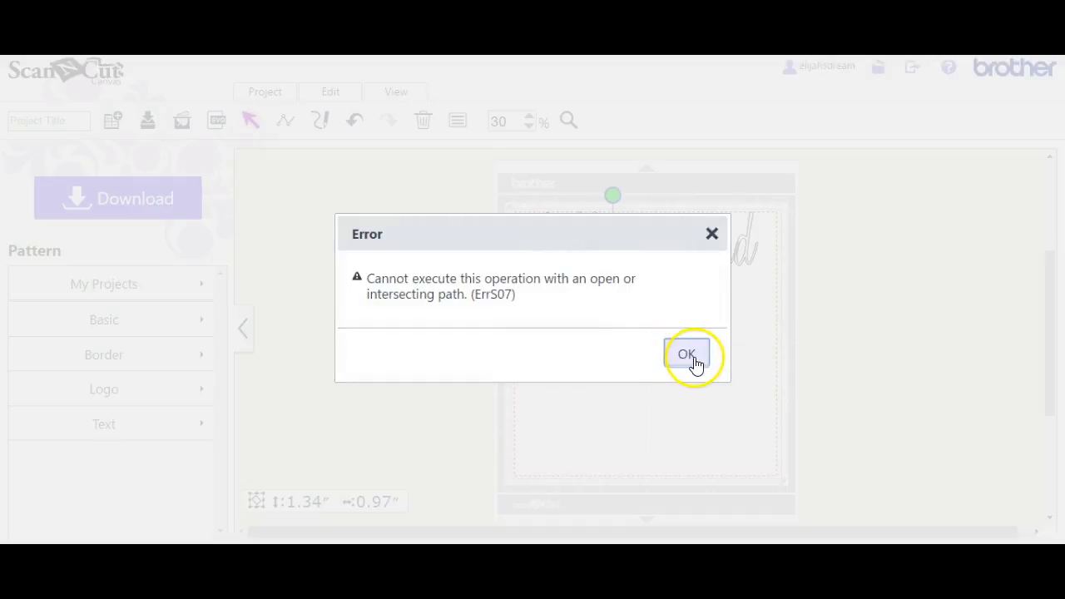
left_click(687, 358)
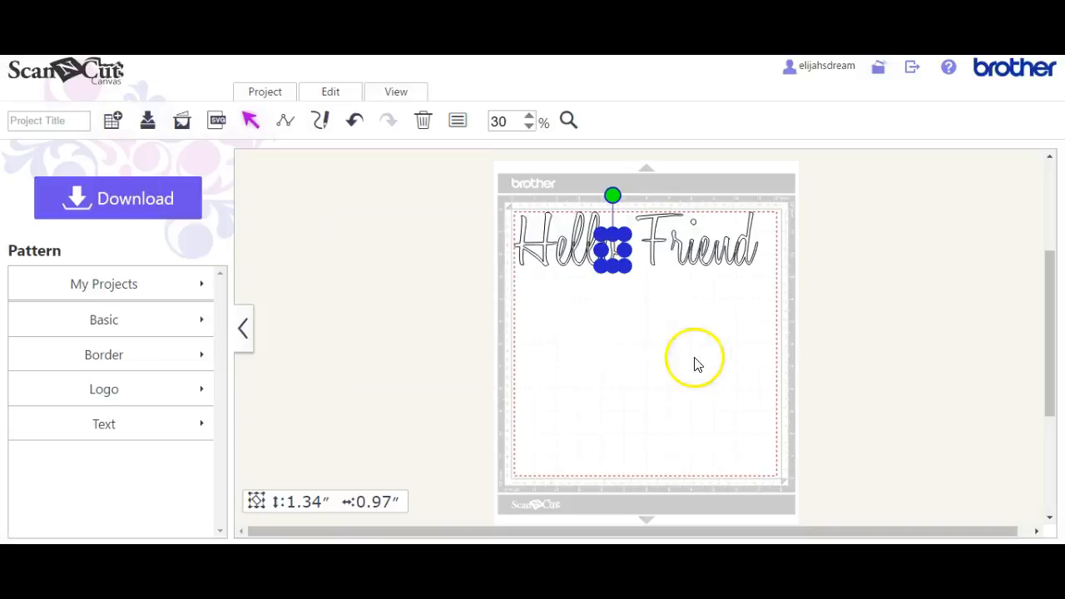
Run the last Process Overlap operation separately on the letters H and e in Hello.
left_click(543, 278)
left_click(534, 241)
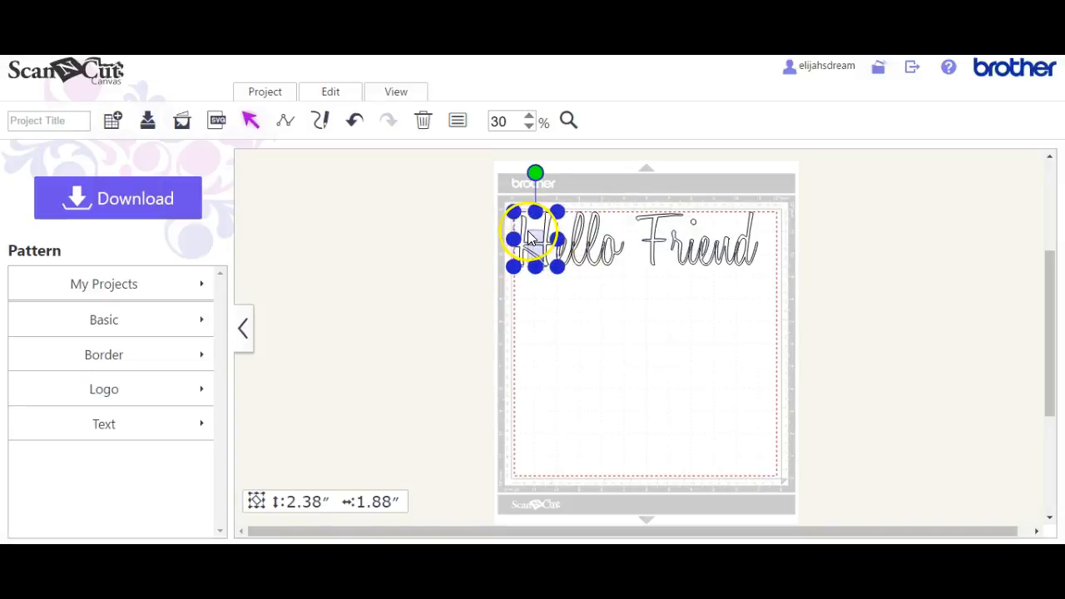
left_click(332, 96)
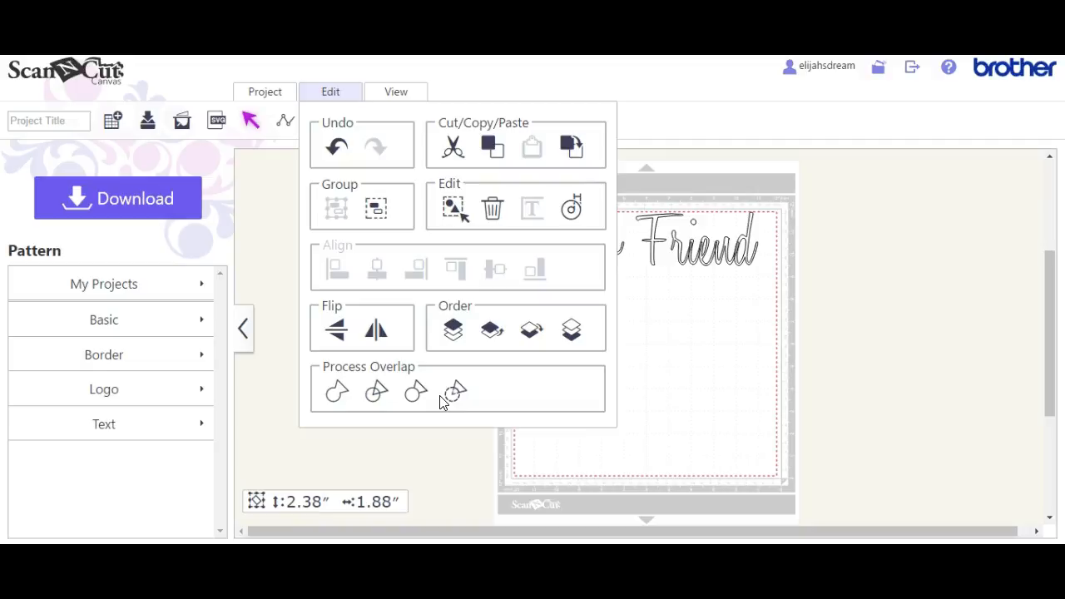
left_click(454, 393)
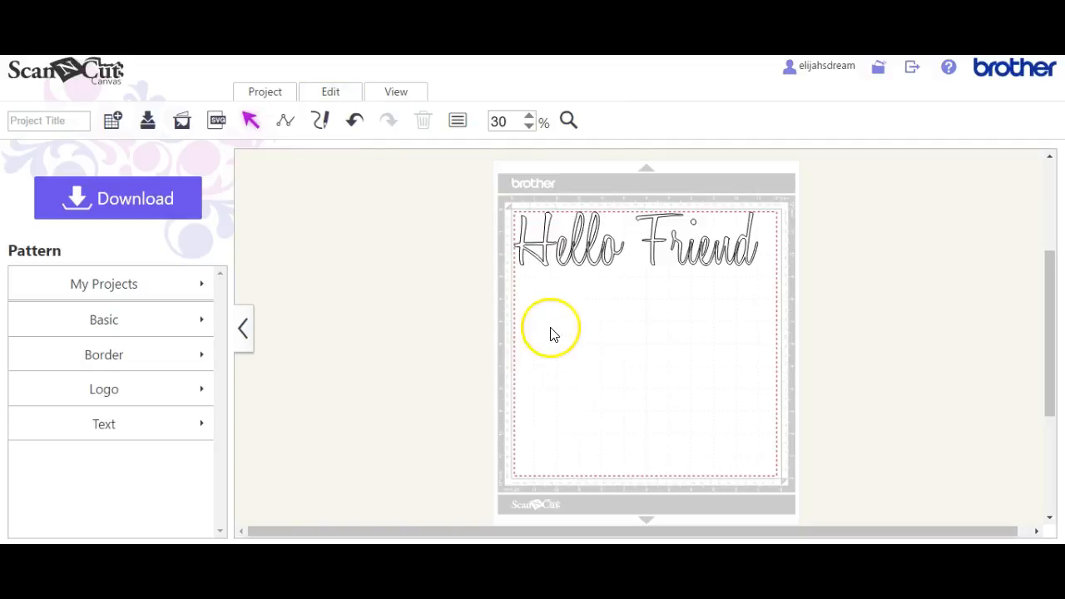
left_click(564, 251)
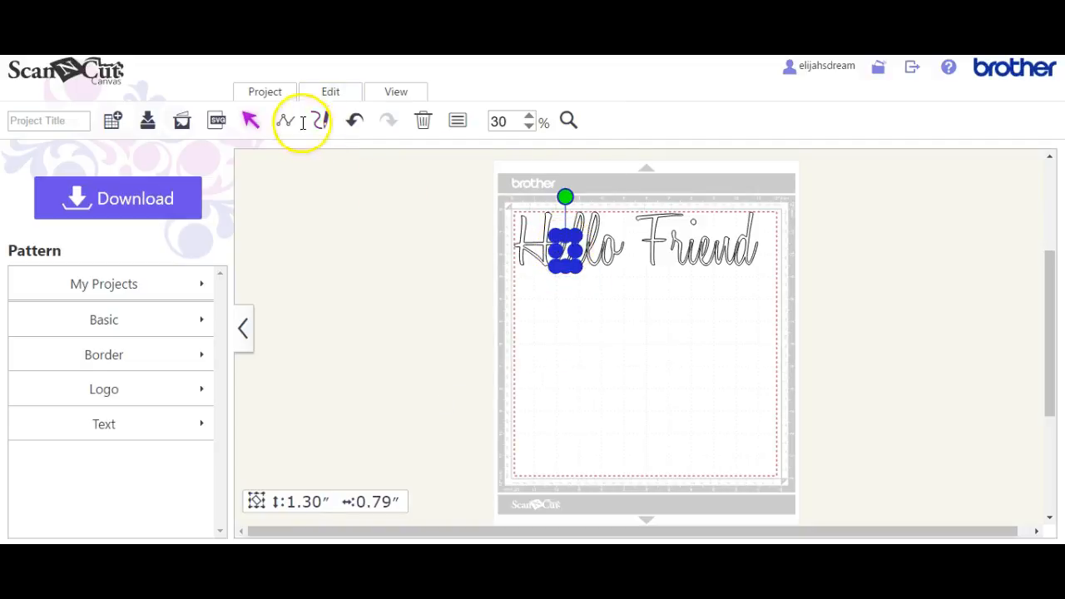
left_click(332, 96)
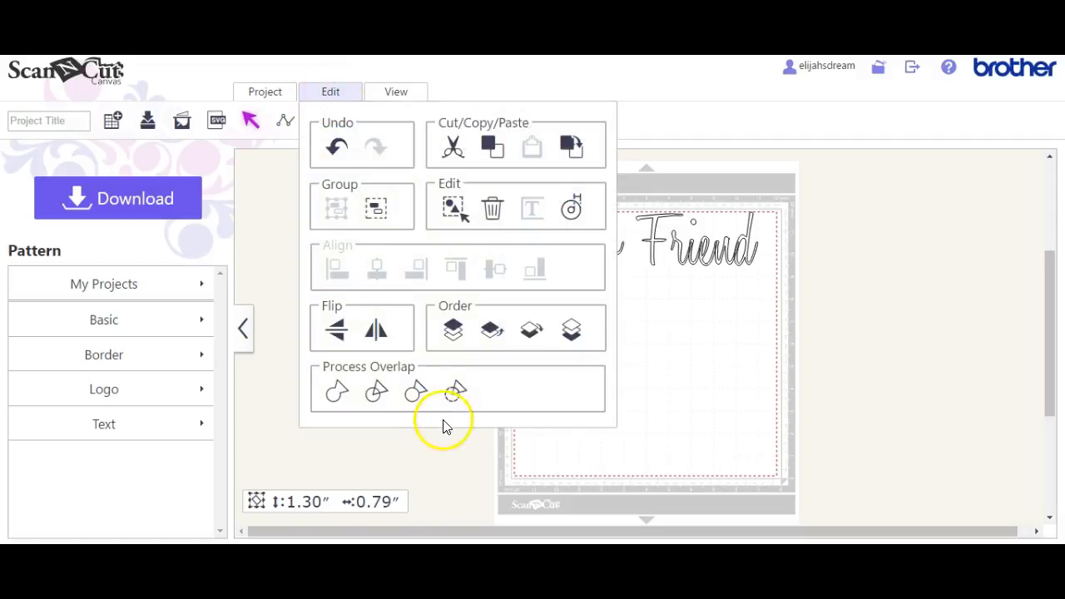
left_click(455, 395)
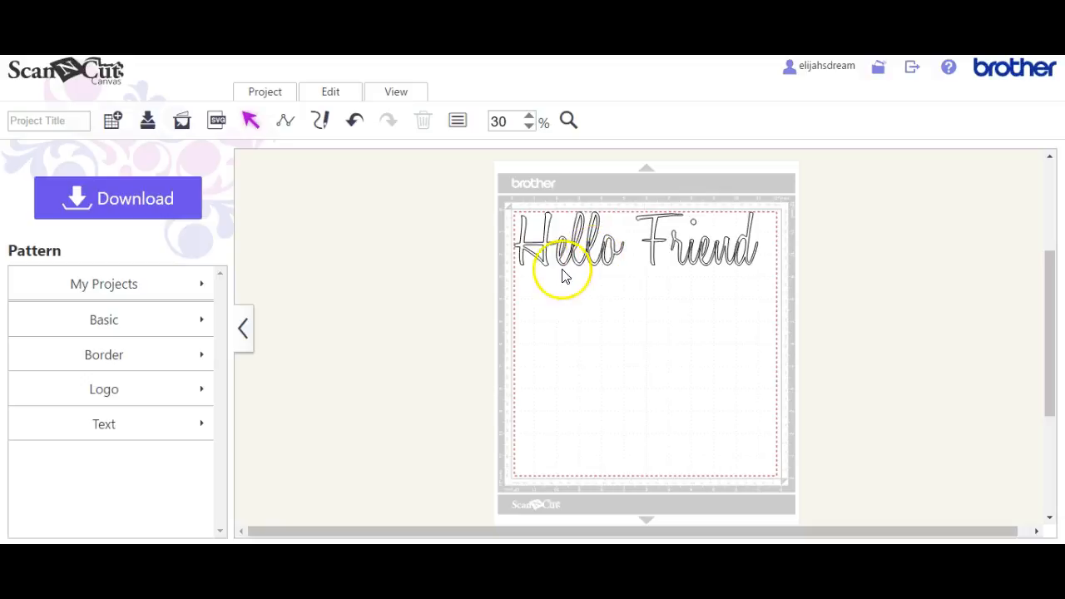
Open the inner loop of the first l in Hello for point editing and toggle its path between open and closed.
left_click(529, 122)
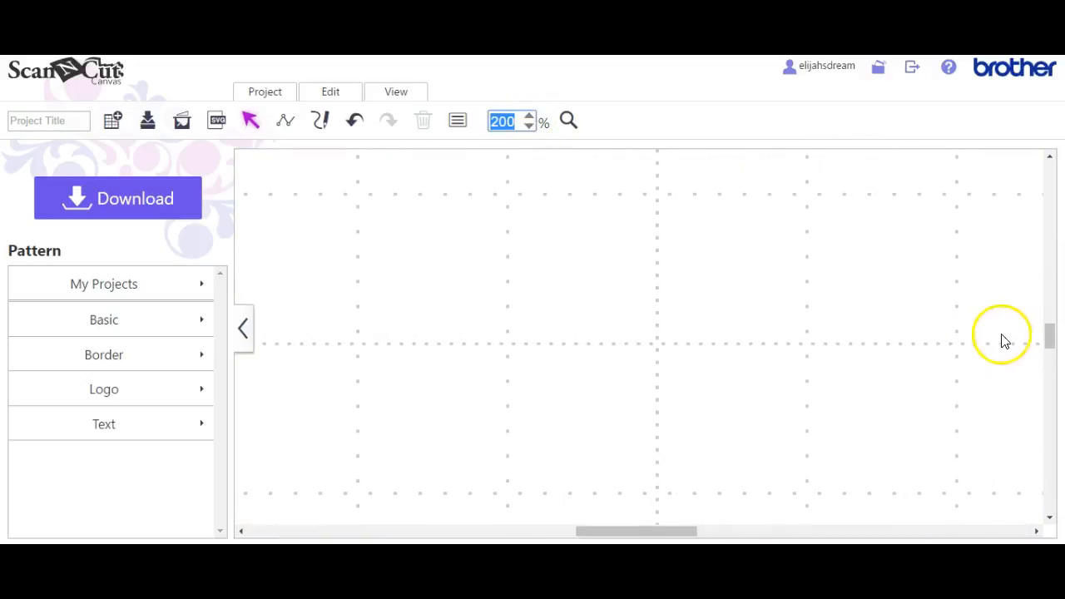
left_click_drag(1050, 337, 1059, 301)
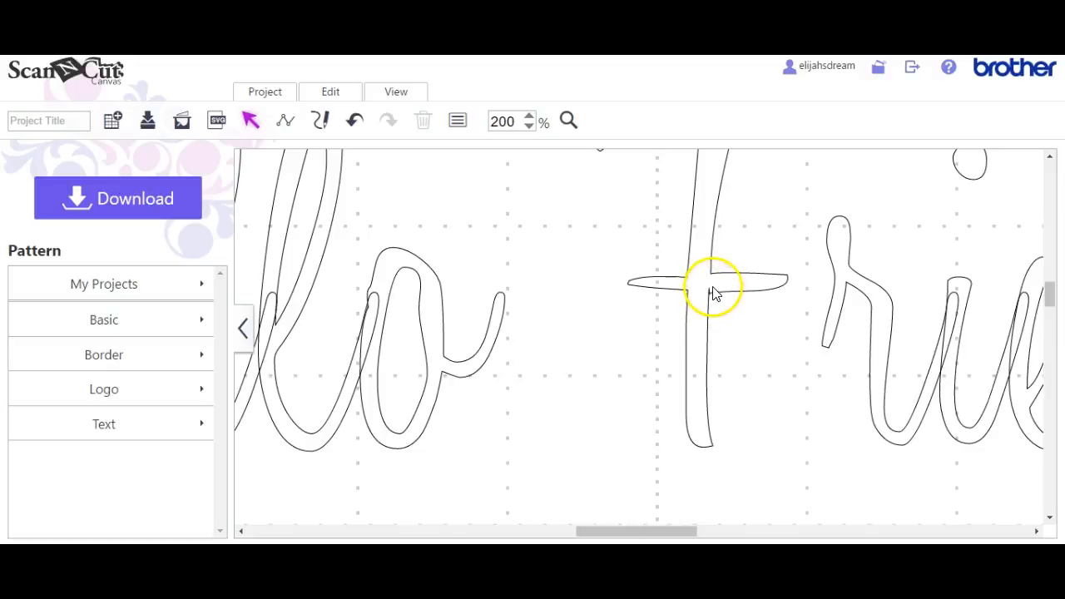
left_click_drag(616, 537, 560, 527)
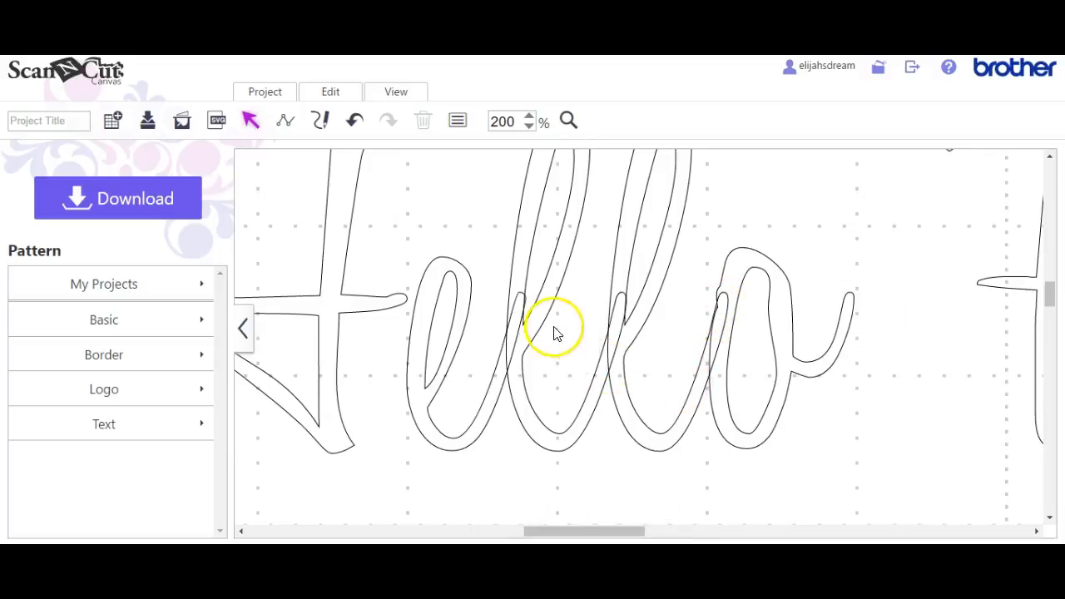
left_click(543, 284)
double_click(544, 285)
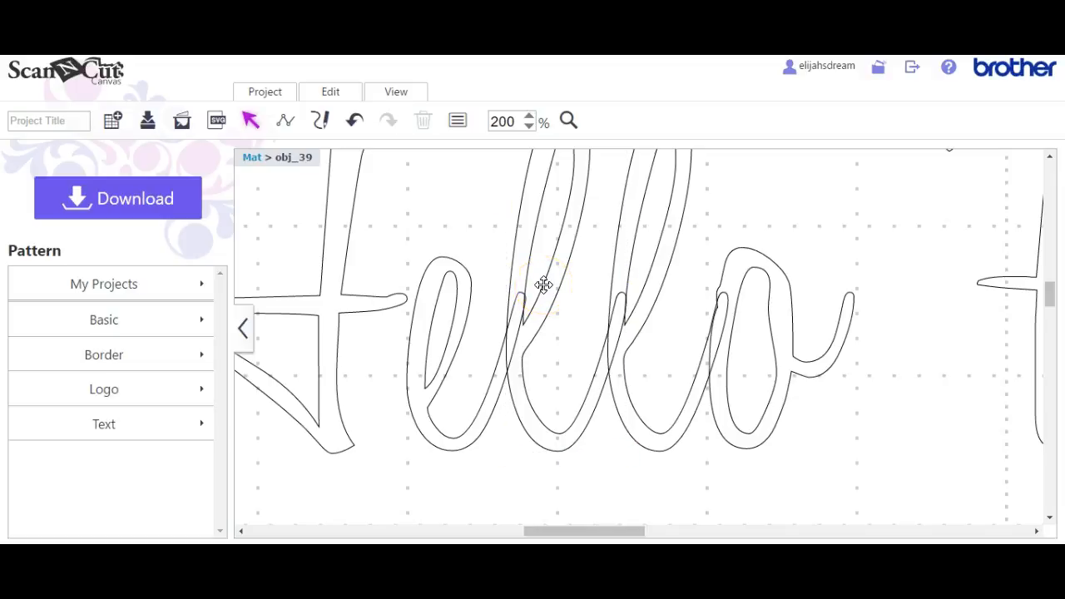
left_click(543, 284)
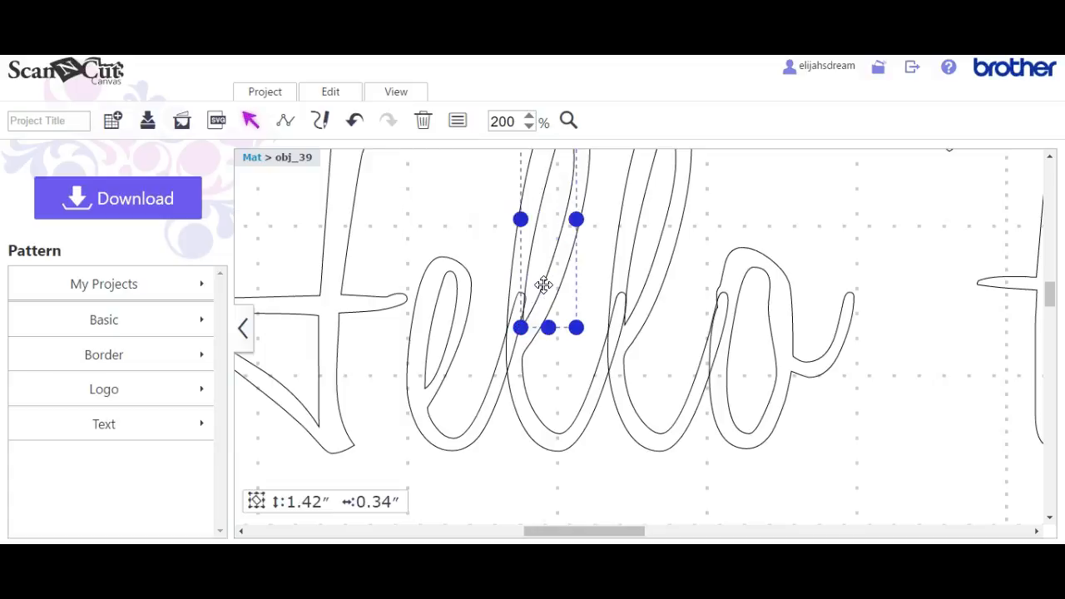
double_click(543, 285)
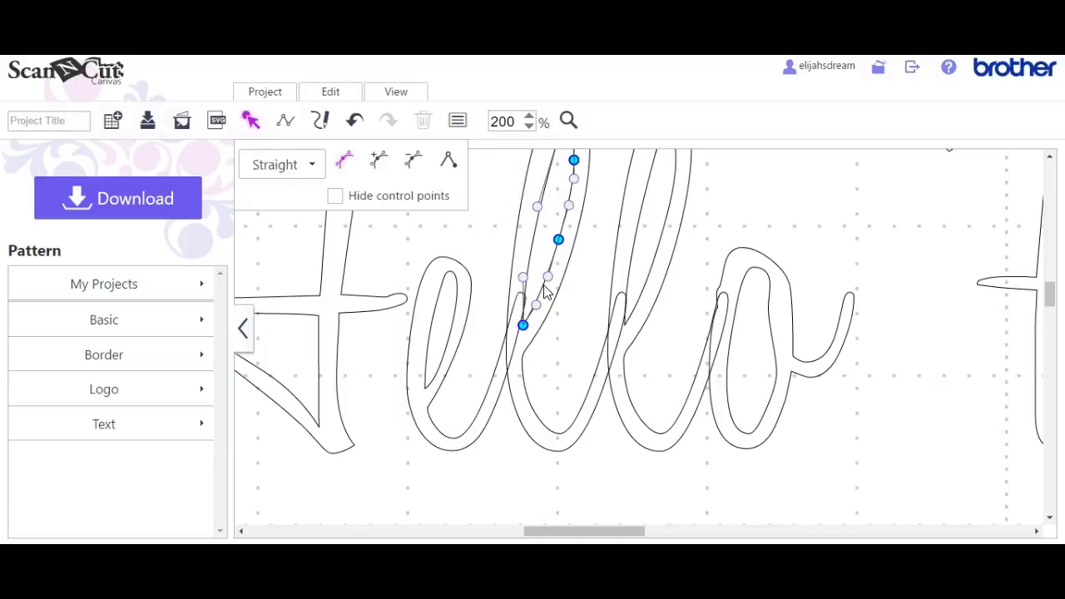
left_click(448, 163)
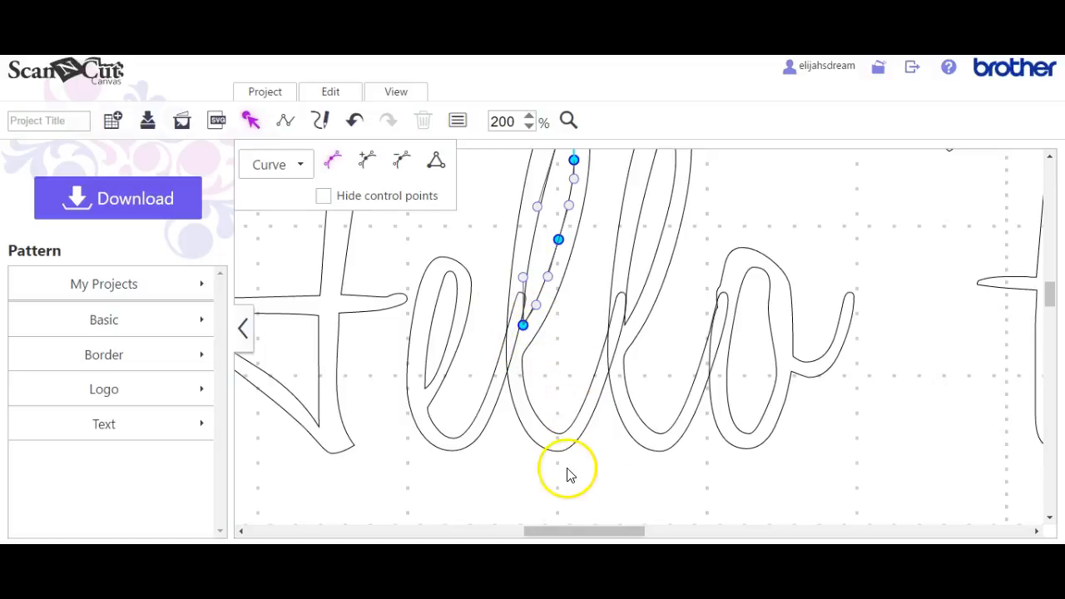
Leave point editing and try the last Process Overlap operation on the outer outline and inner loop of the first l in Hello.
mouse_move(566, 467)
left_mouse_down()
mouse_move(513, 280)
mouse_move(545, 254)
mouse_move(545, 240)
left_mouse_up()
left_click(333, 90)
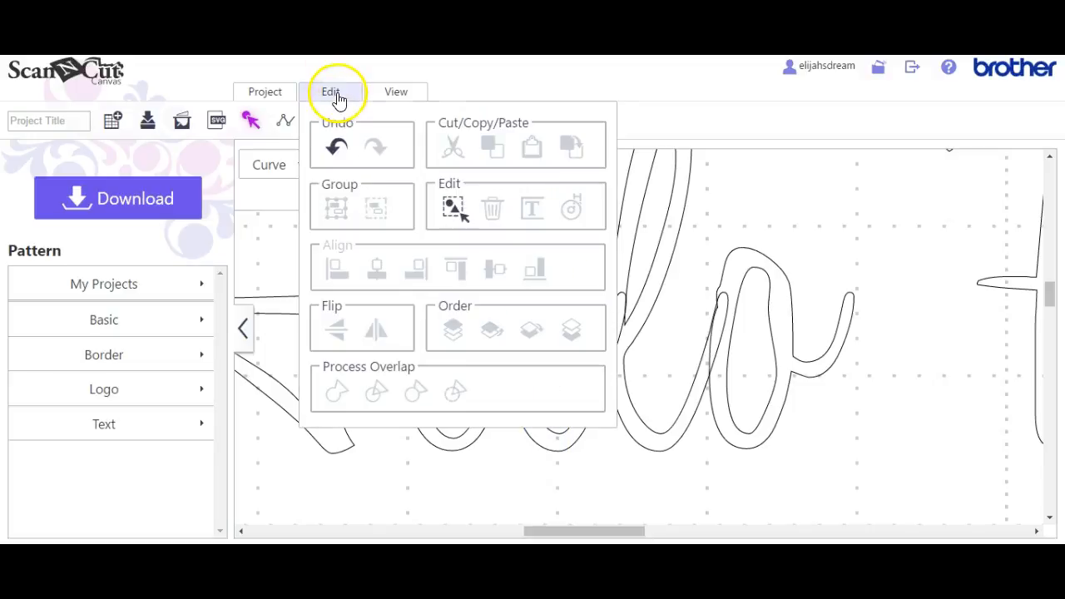
left_click(399, 461)
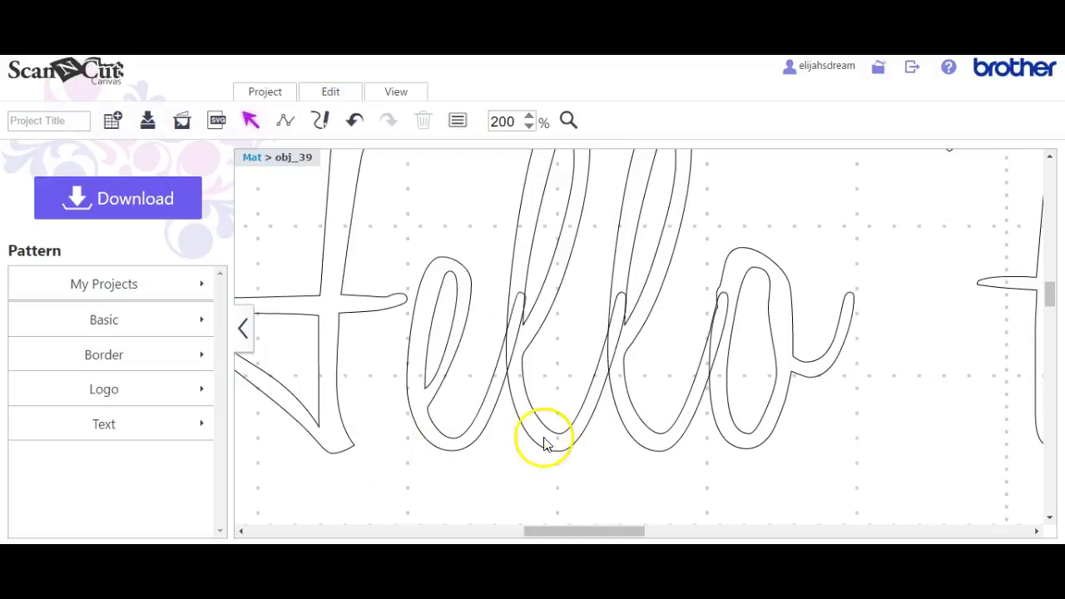
mouse_move(592, 451)
left_mouse_down()
mouse_move(542, 333)
mouse_move(533, 274)
left_mouse_up()
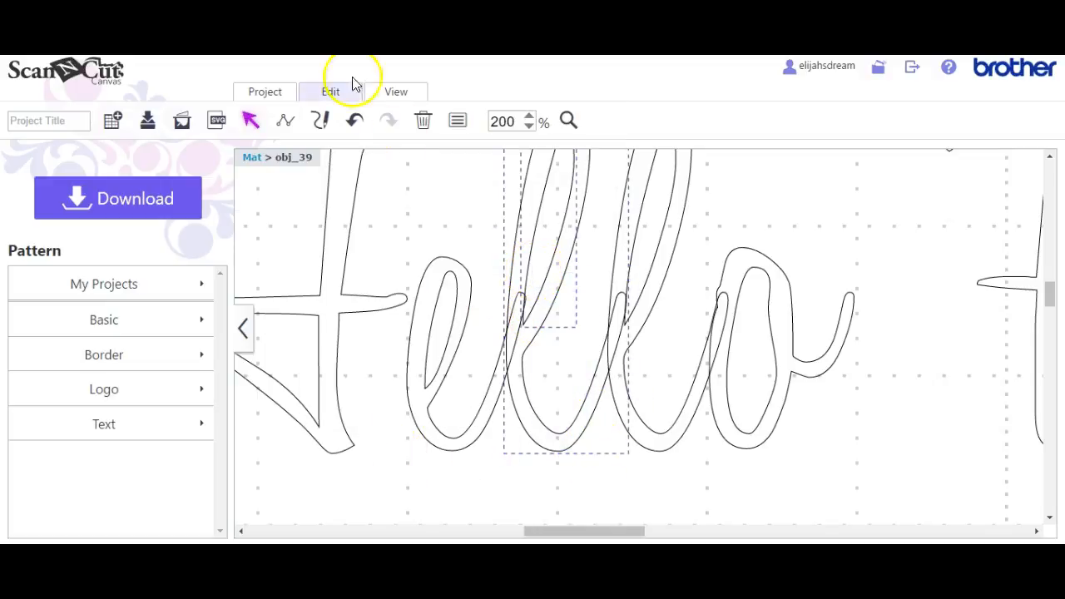
left_click(338, 103)
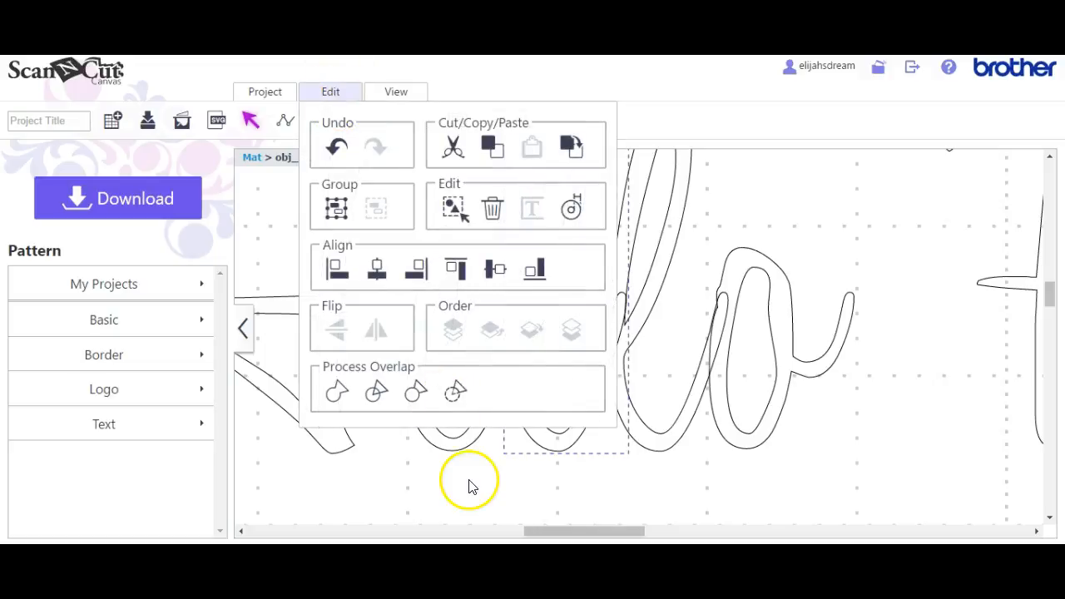
left_click(455, 395)
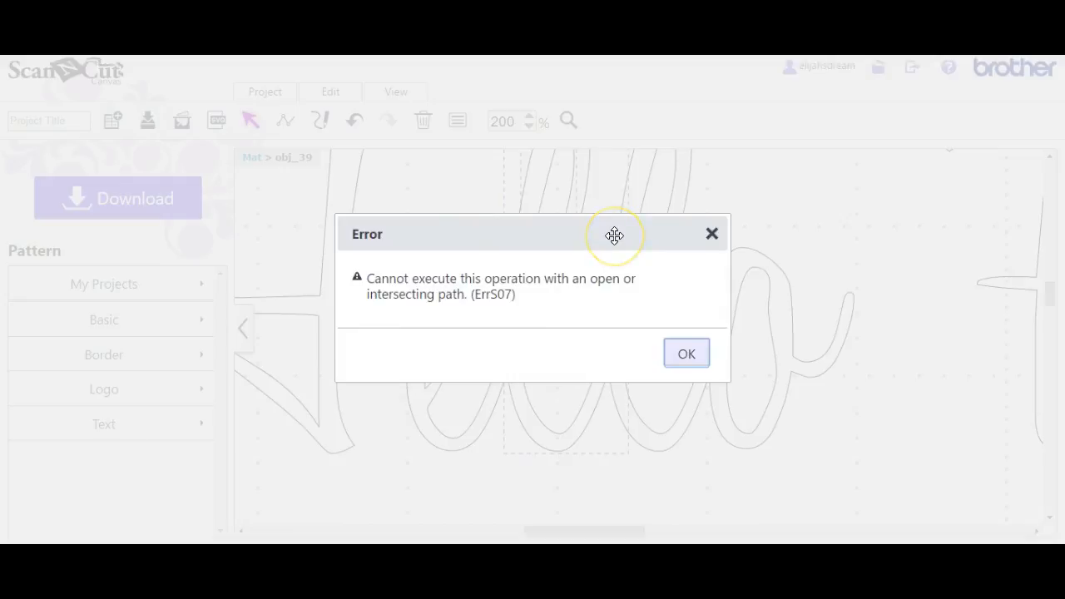
left_click(687, 363)
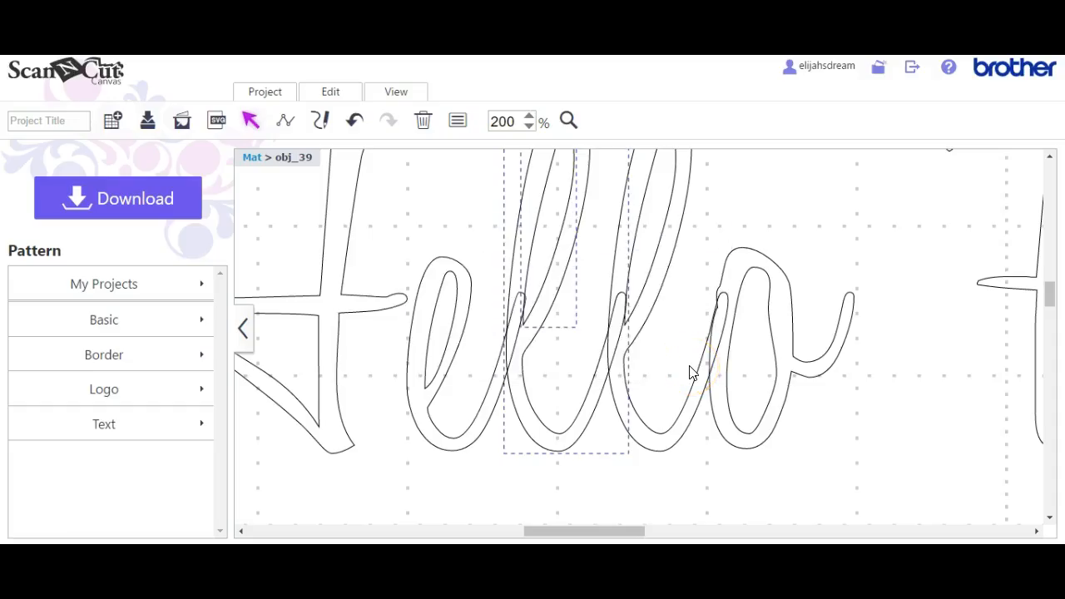
Switch to Inkscape and add the text Honey Script in the Honey Script font on the upper part of the page.
left_click(528, 125)
left_click(530, 126)
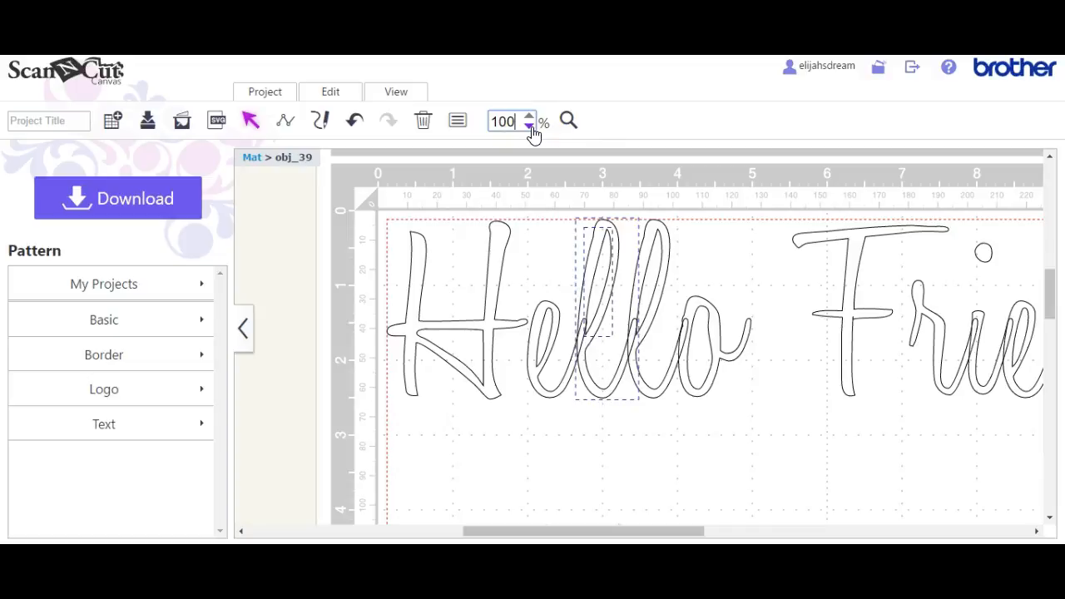
left_click(629, 280)
left_click(879, 70)
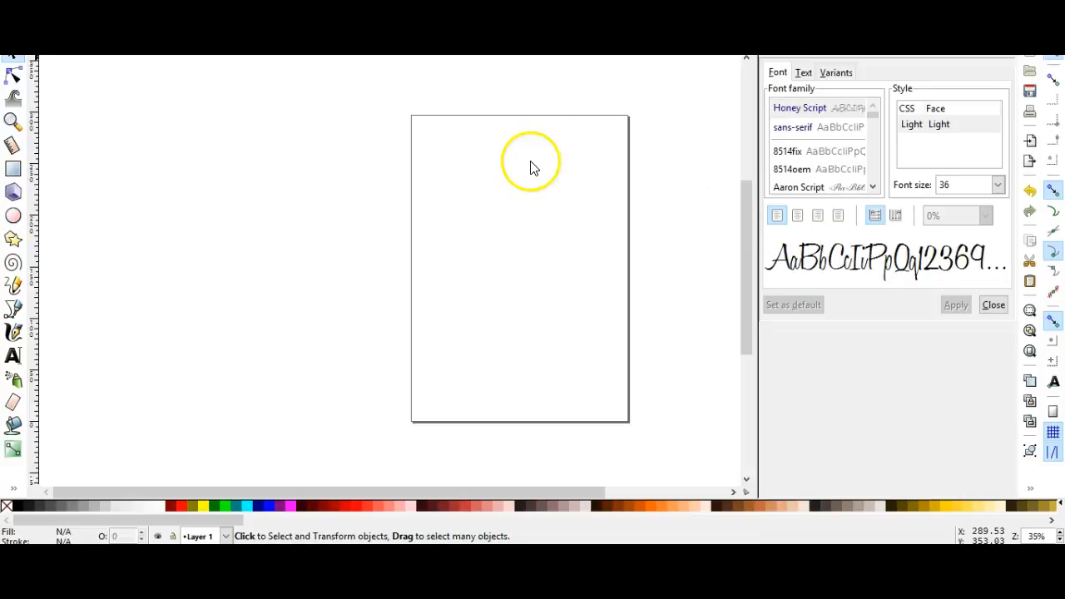
left_click(12, 356)
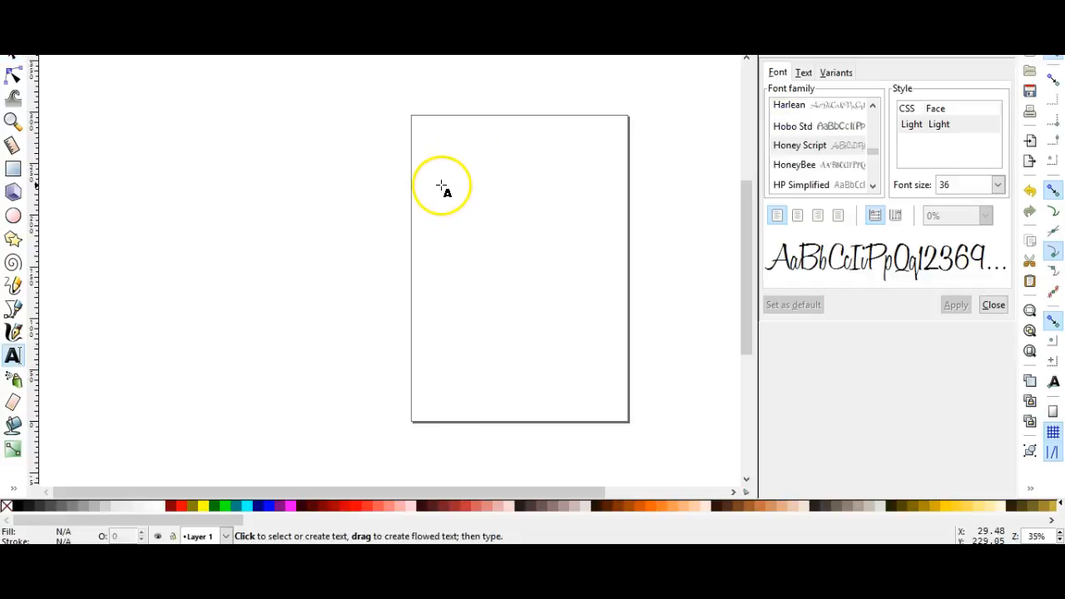
left_click(441, 187)
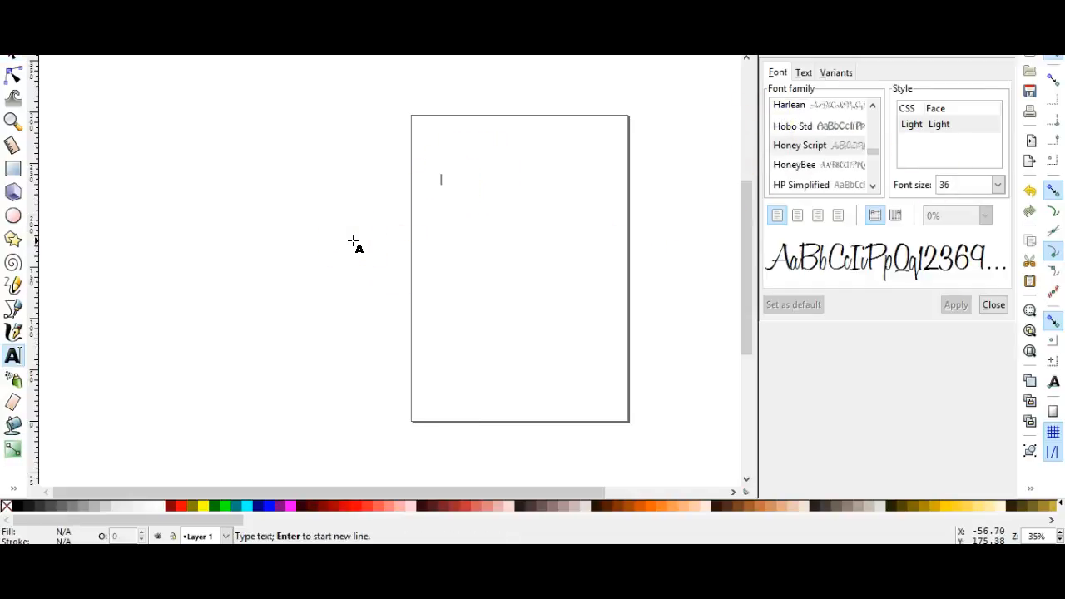
type("Hone")
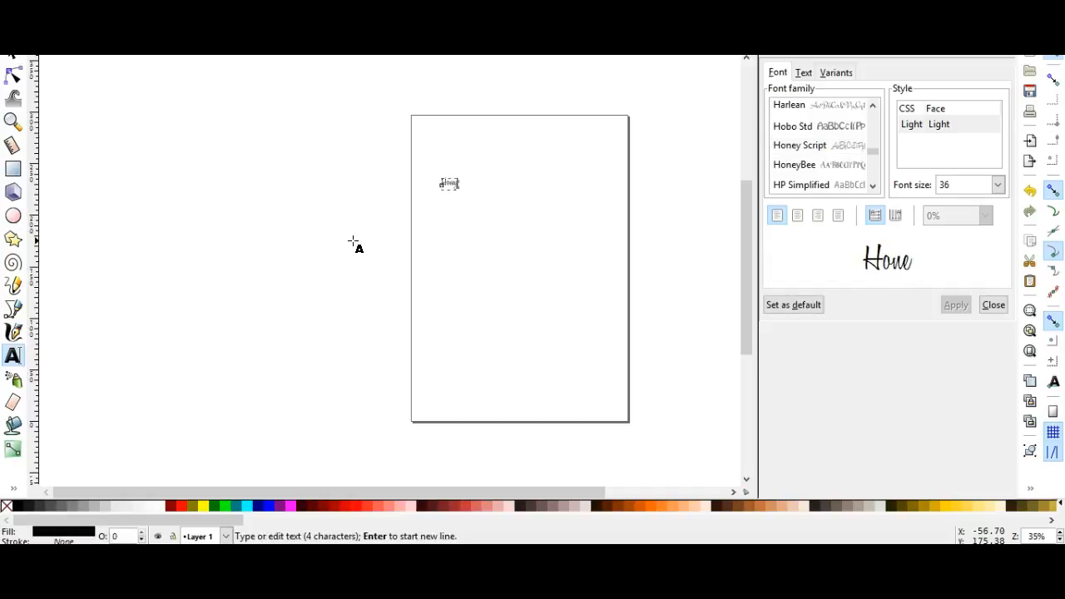
type("y Scr")
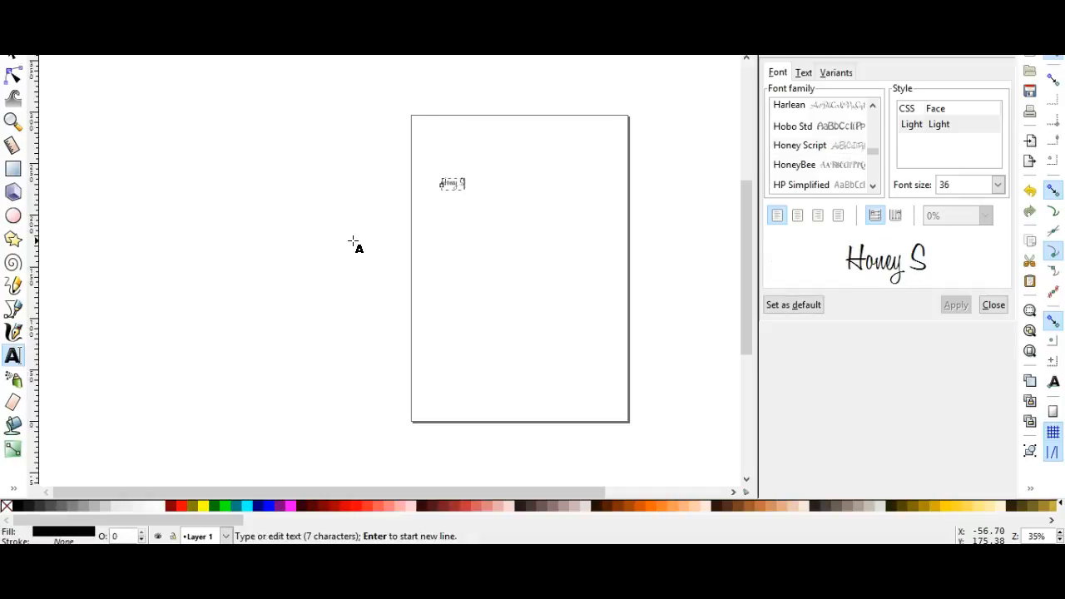
type("t")
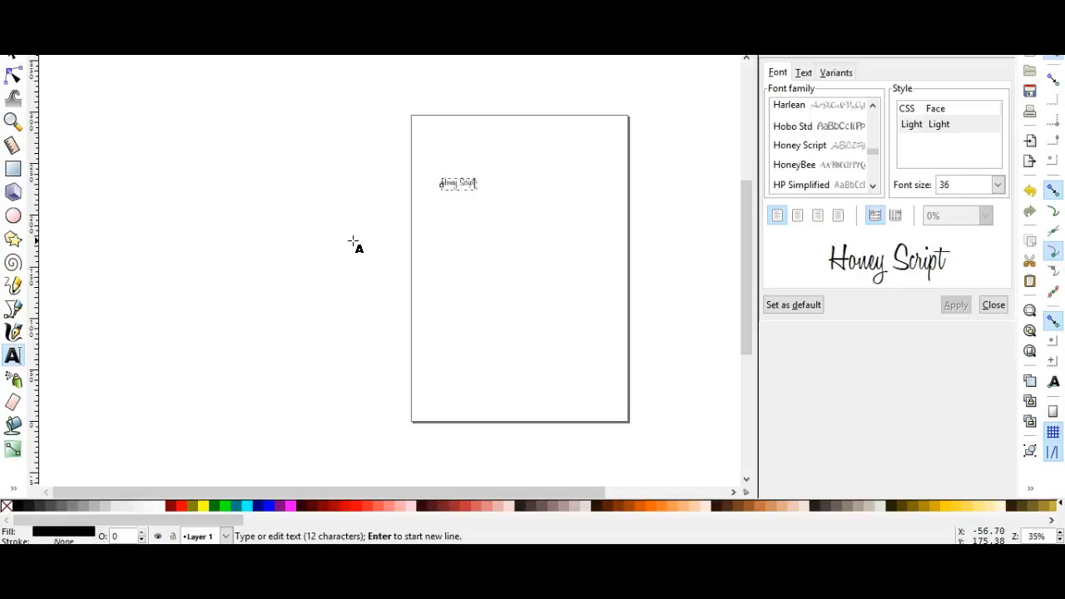
Enlarge the Honey Script text to about 169 mm wide by 79 mm high and merge its letters with Union.
left_click(11, 63)
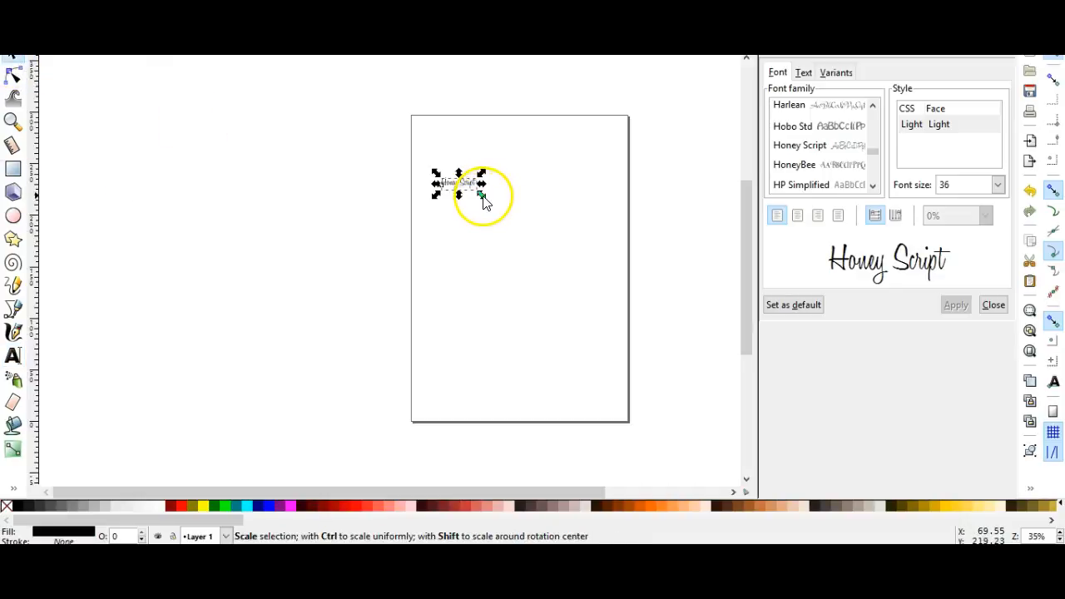
left_click_drag(483, 196, 623, 272)
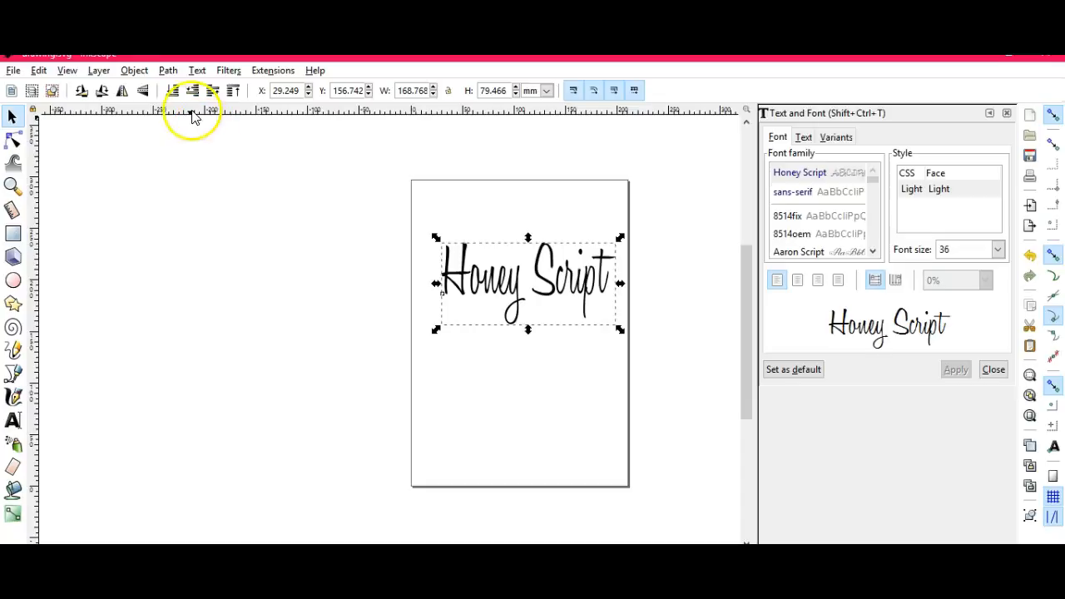
left_click(169, 73)
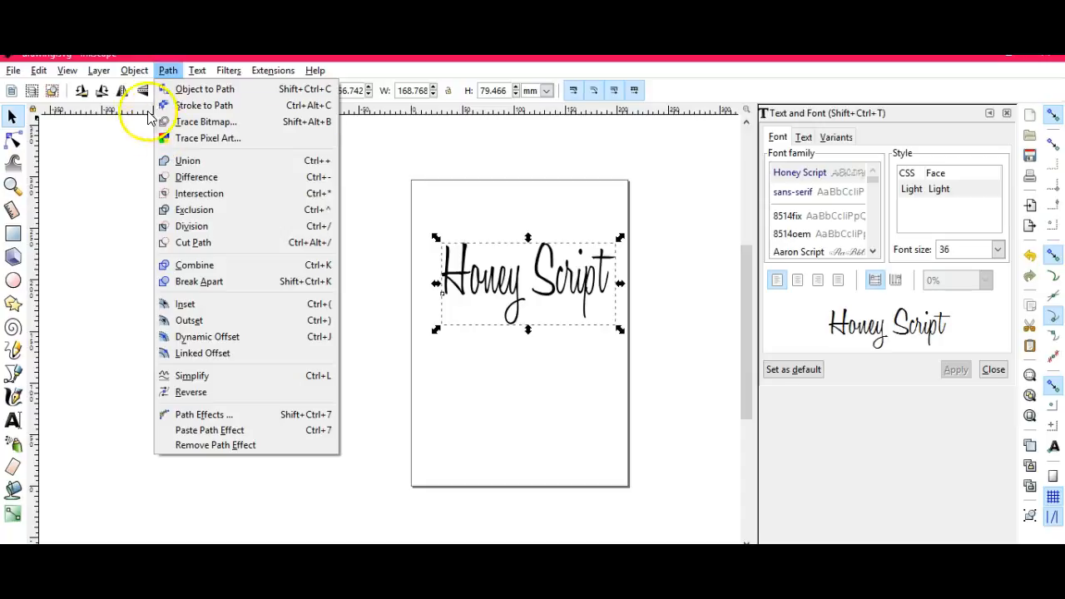
left_click(203, 165)
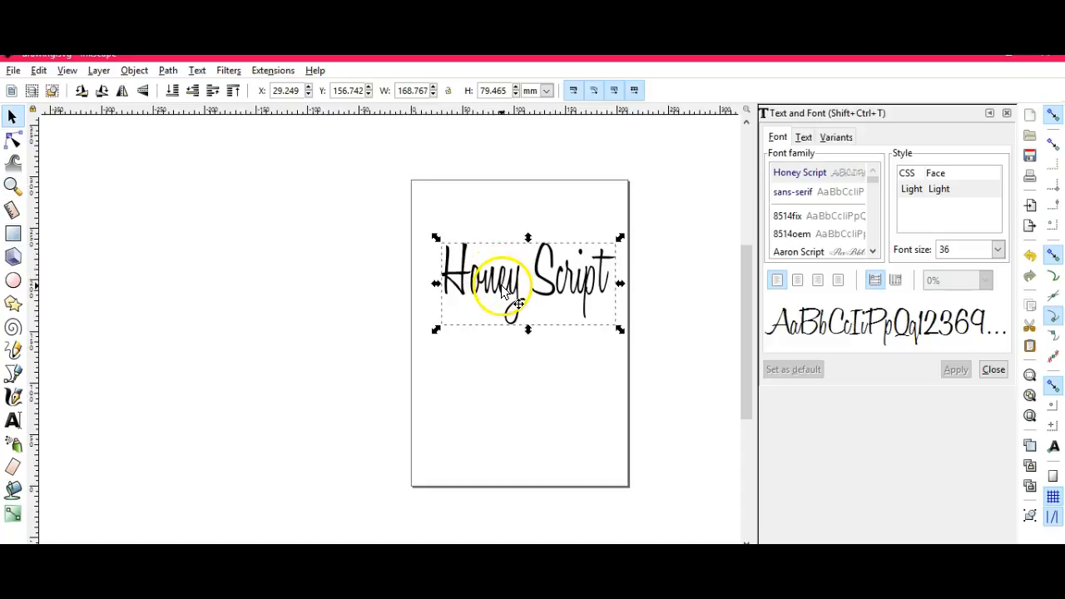
Save the drawing as the Inkscape SVG file IShoney in the CLASS folder.
left_click(14, 70)
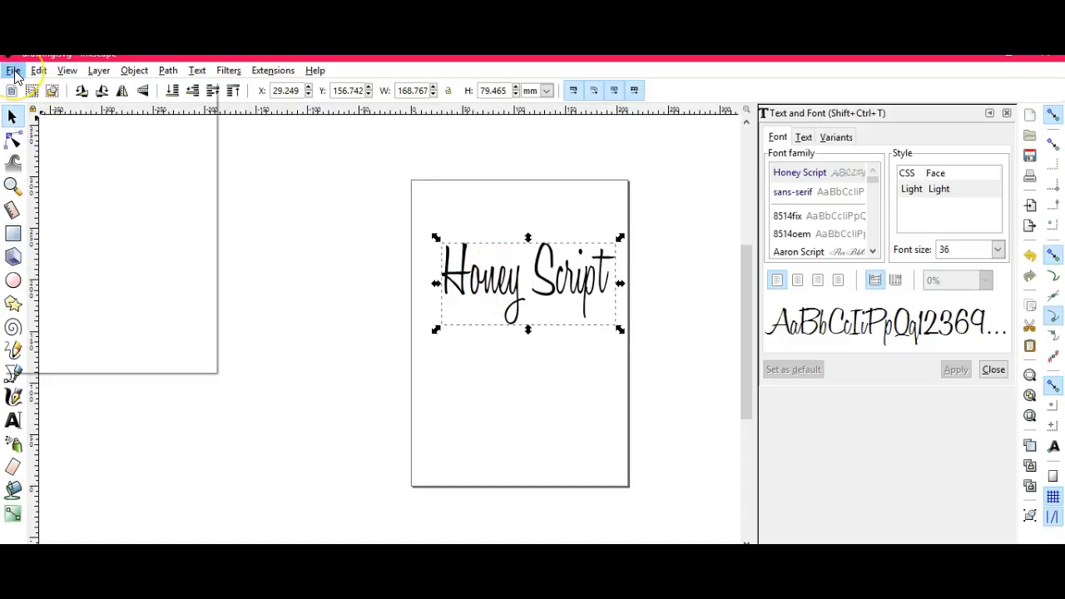
left_click(60, 186)
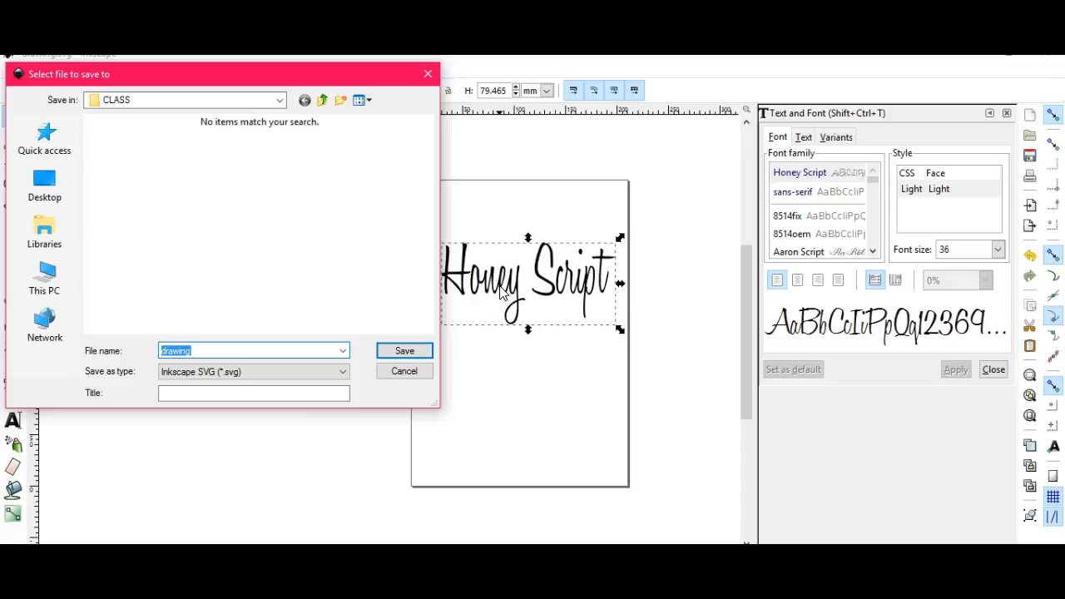
type("IS")
key("Return")
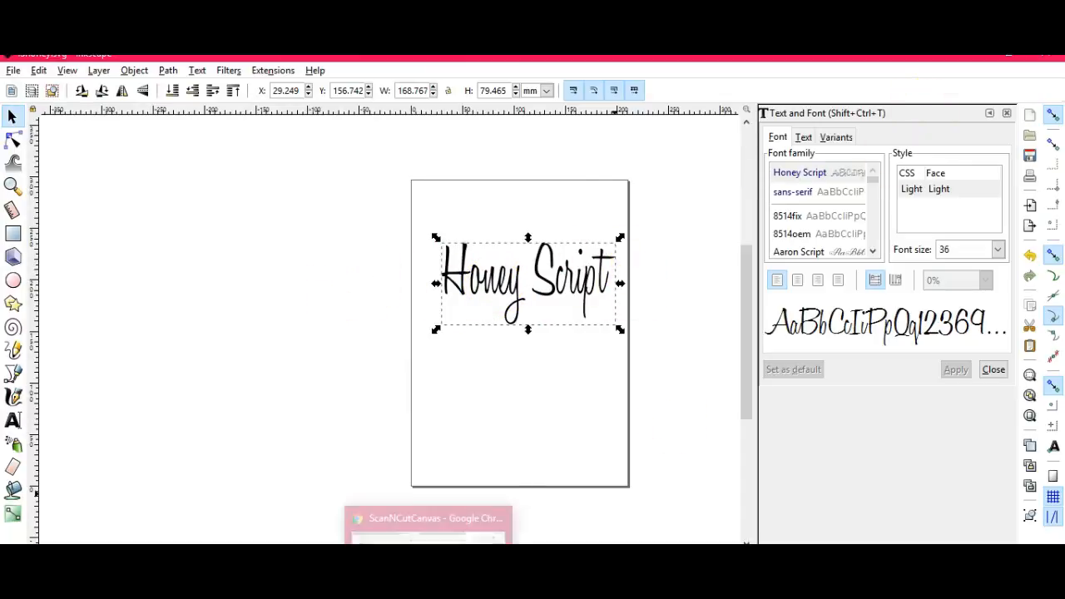
Switch to ScanNCut Canvas and import IShoney.svg from the CLASS folder onto the mat.
left_click(427, 569)
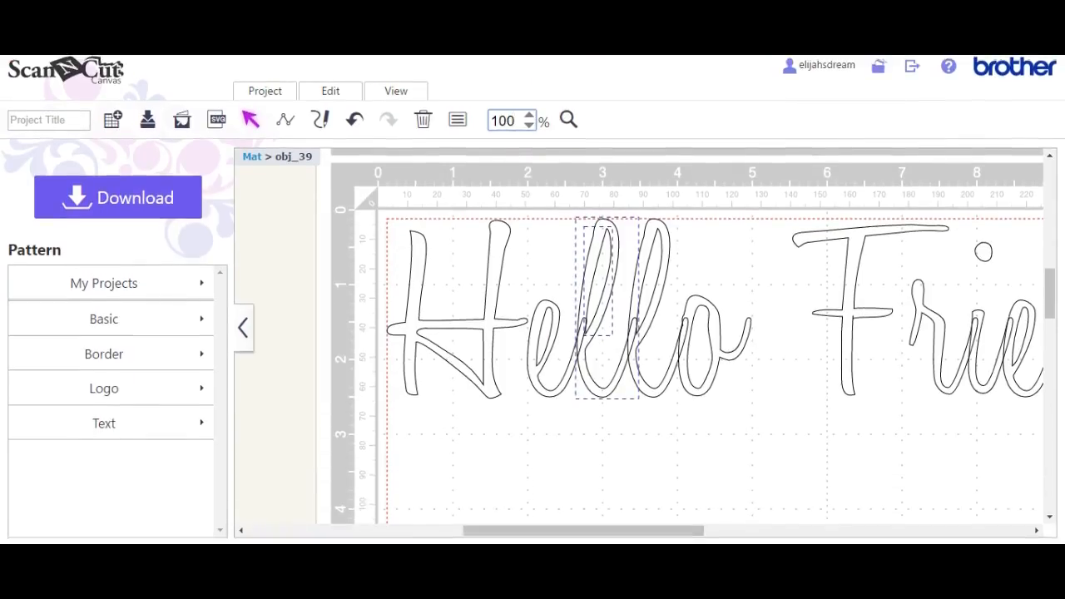
left_click(531, 132)
left_click(533, 133)
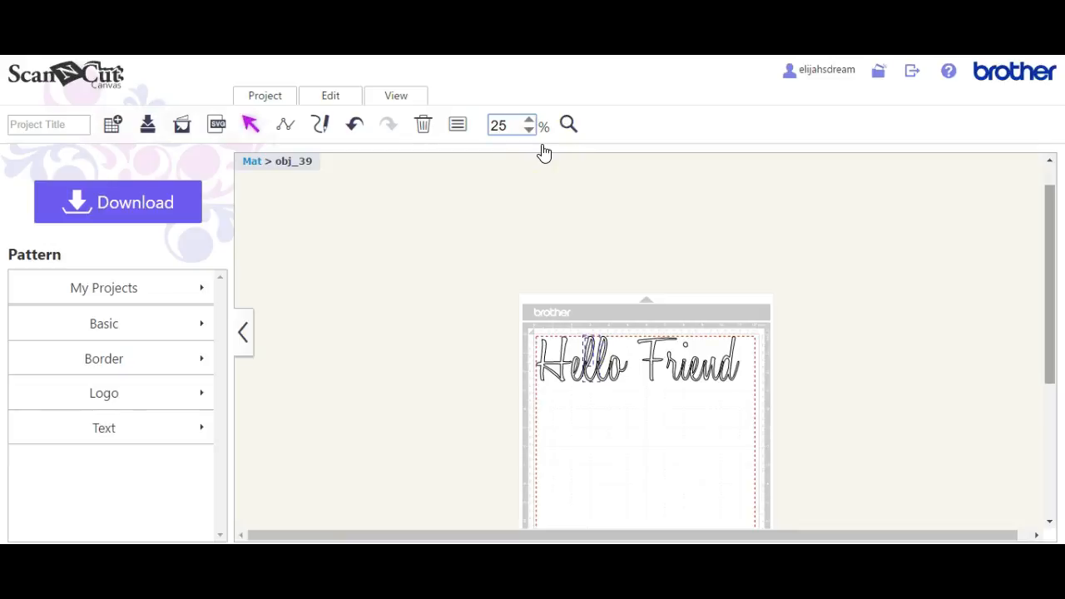
left_click_drag(1051, 278, 1053, 352)
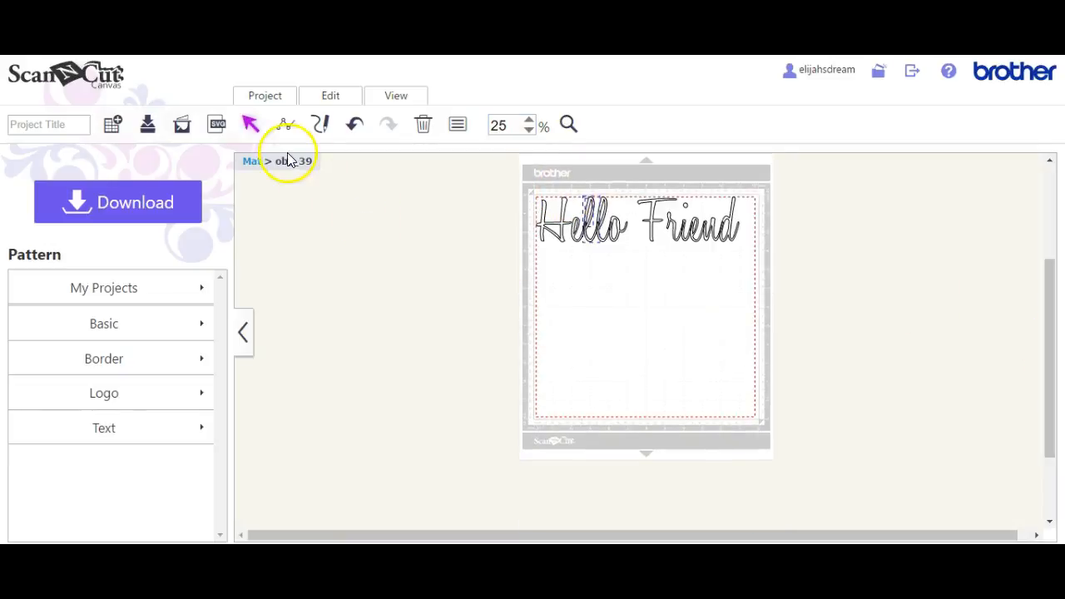
left_click(216, 124)
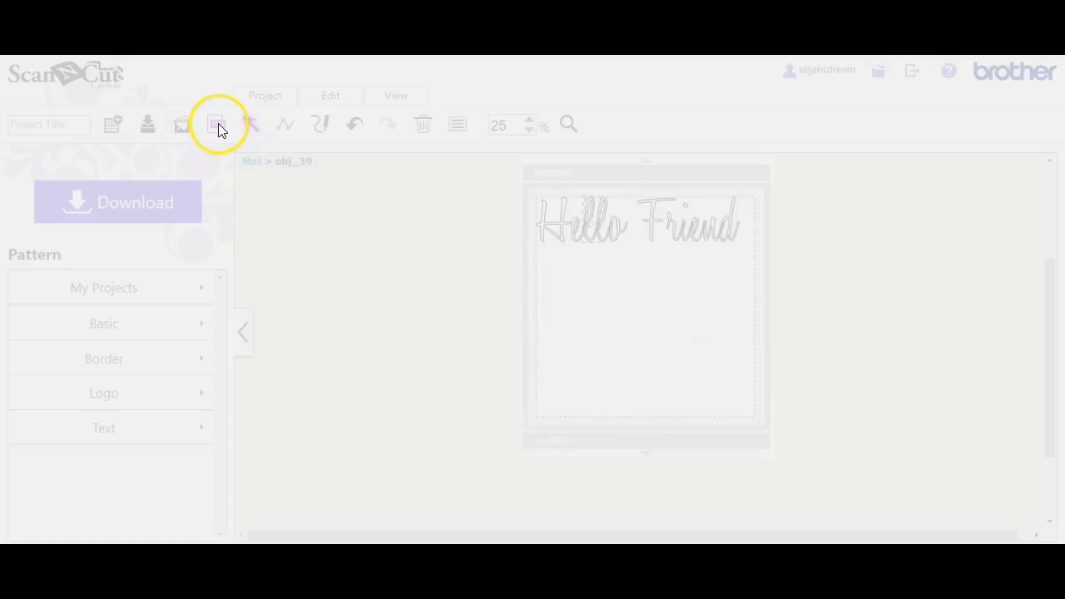
left_click(405, 271)
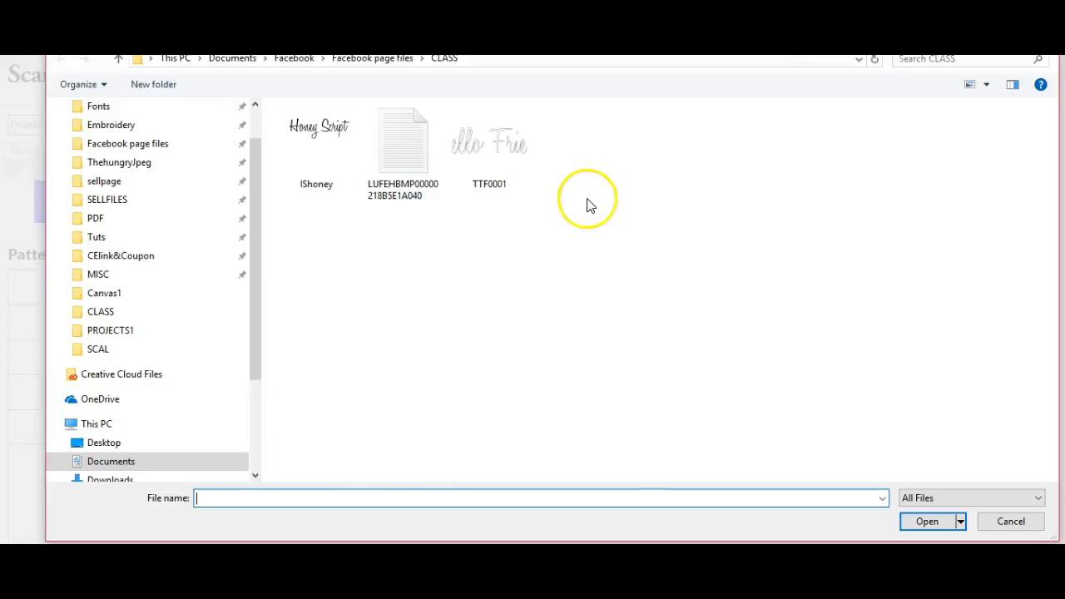
double_click(319, 161)
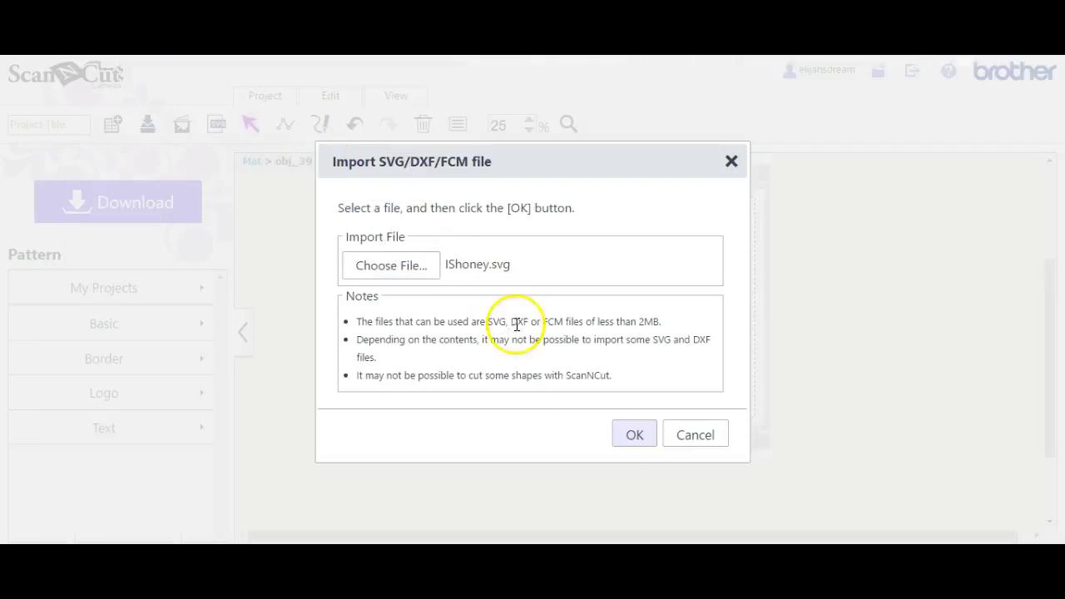
left_click(635, 437)
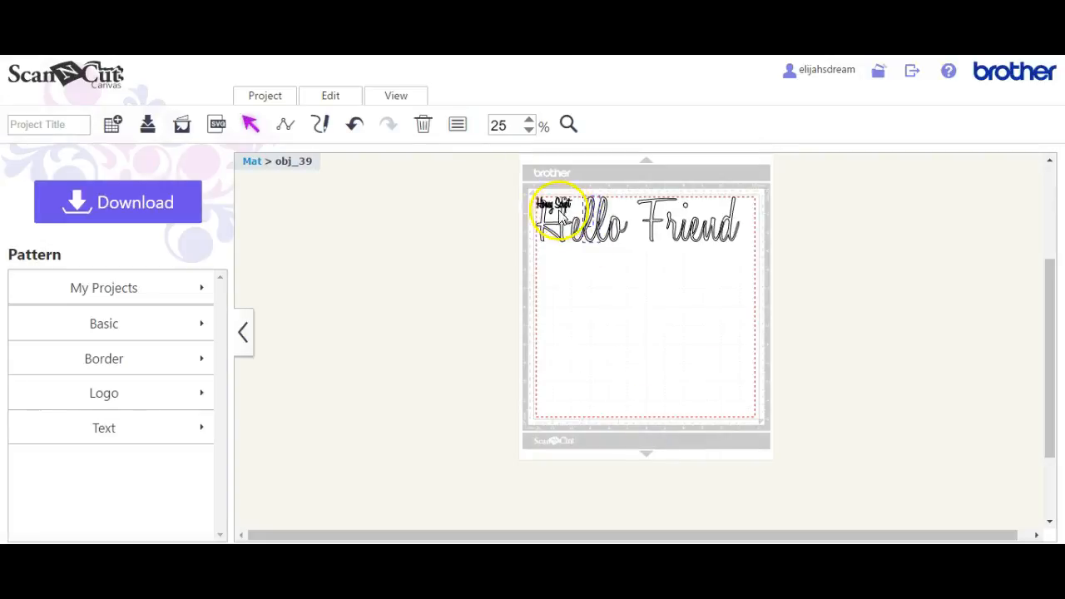
Move the imported Honey Script lettering below Hello Friend and enlarge it to about 5.18 inches high by 11.33 inches wide.
left_click_drag(541, 202, 749, 431)
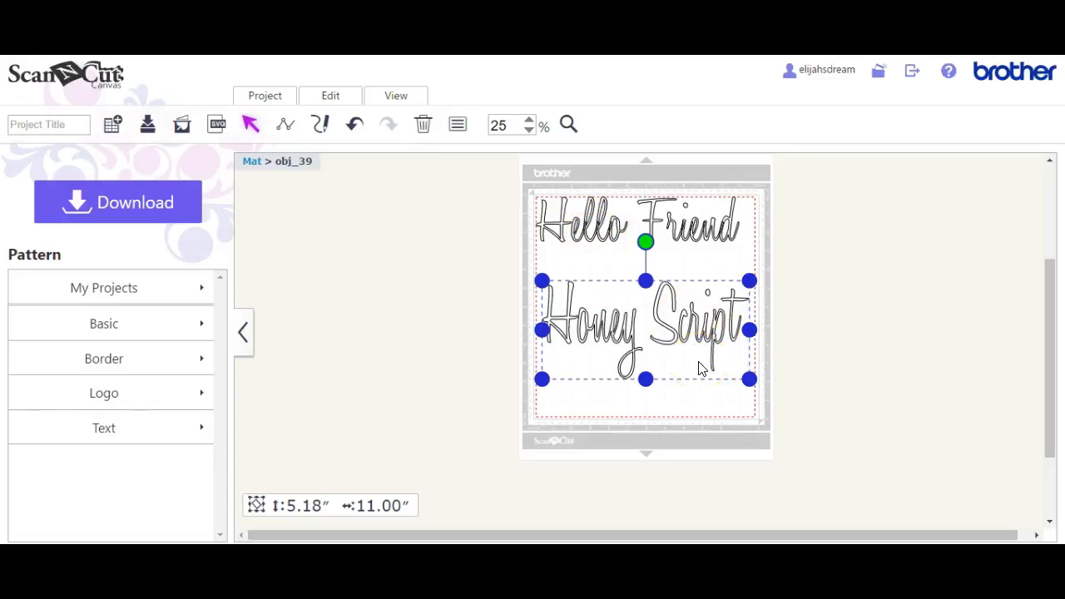
left_click_drag(750, 331, 755, 331)
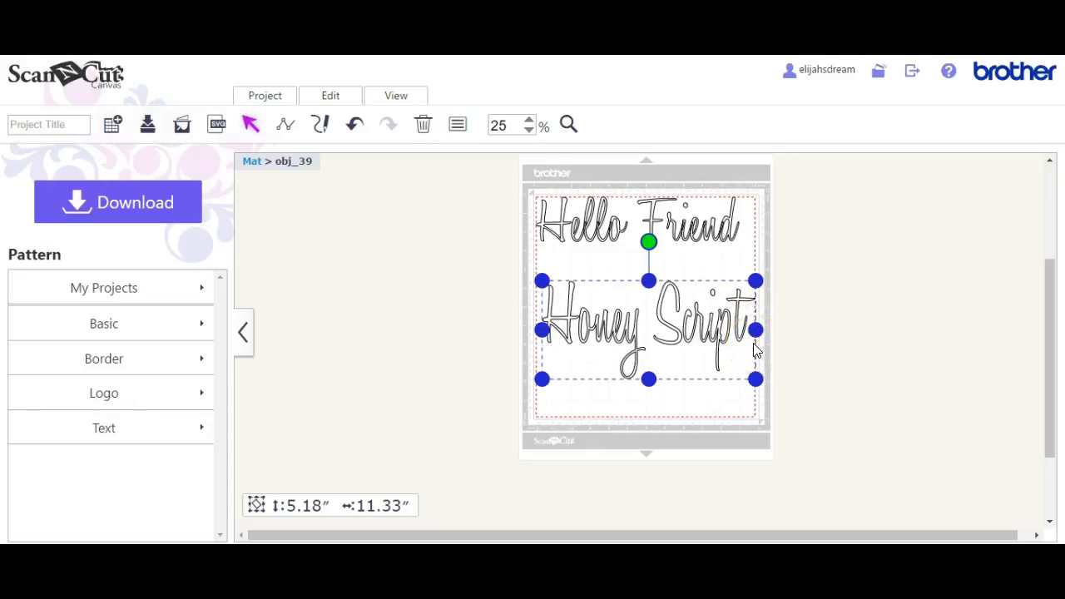
Disable Show Only Cutting Line to view the lettering with its fill, then re-enable it.
left_click(403, 99)
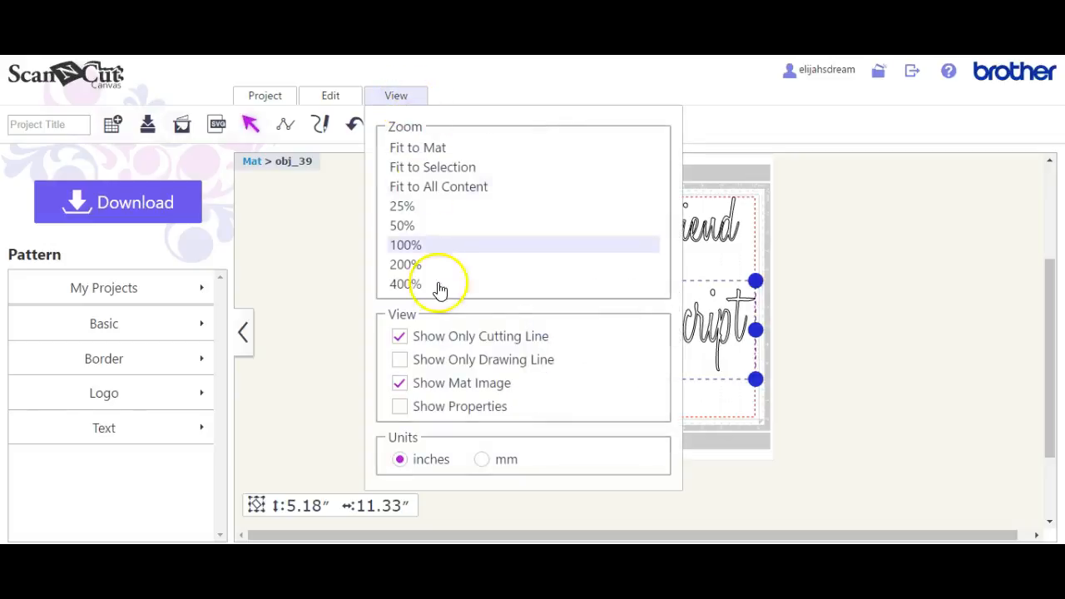
left_click(400, 343)
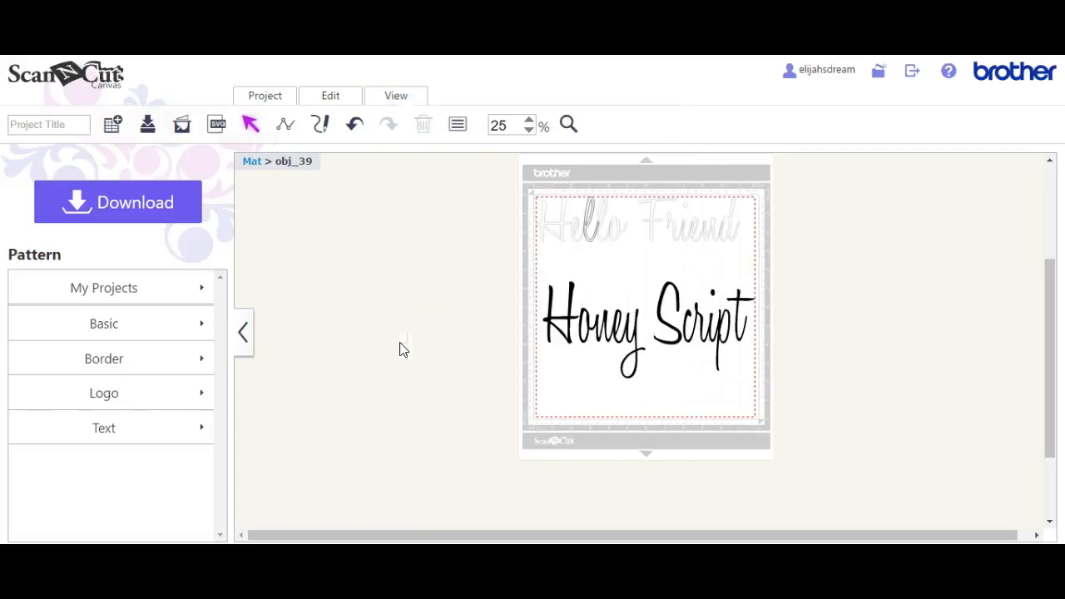
left_click(637, 349)
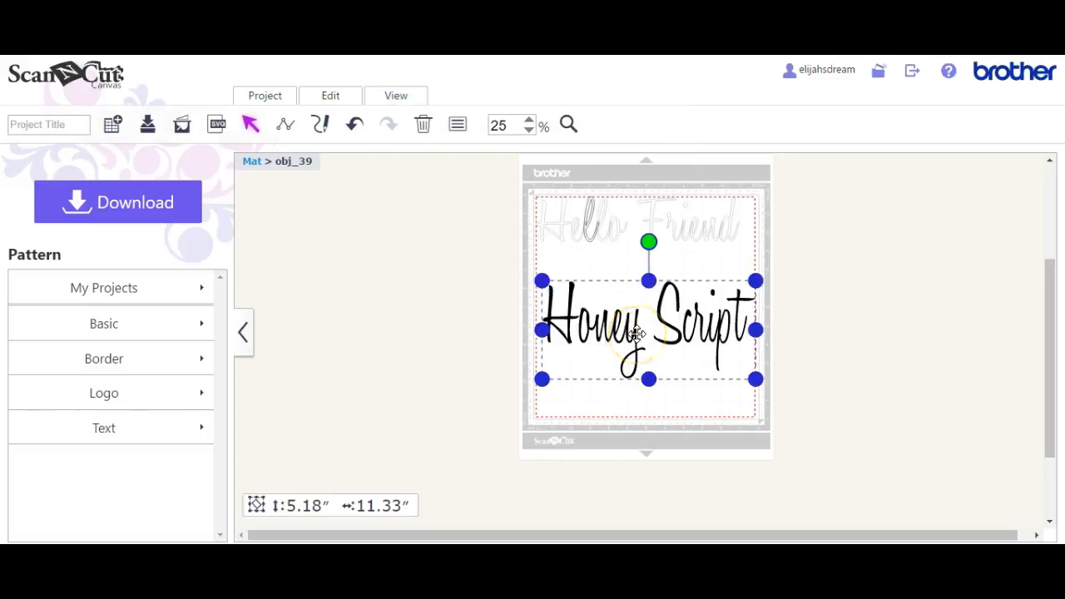
left_click(407, 108)
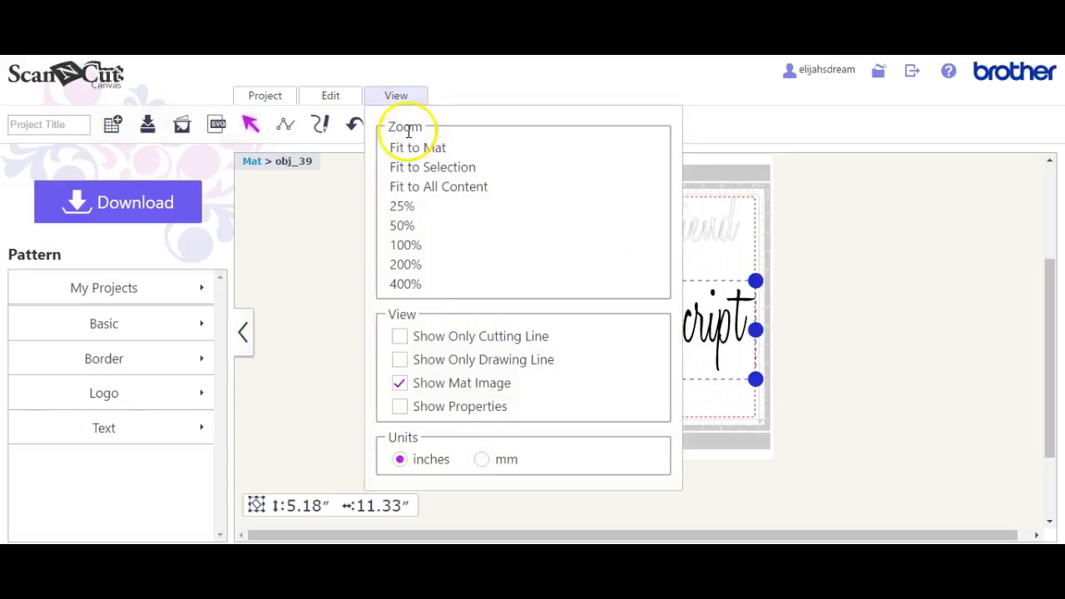
left_click(401, 342)
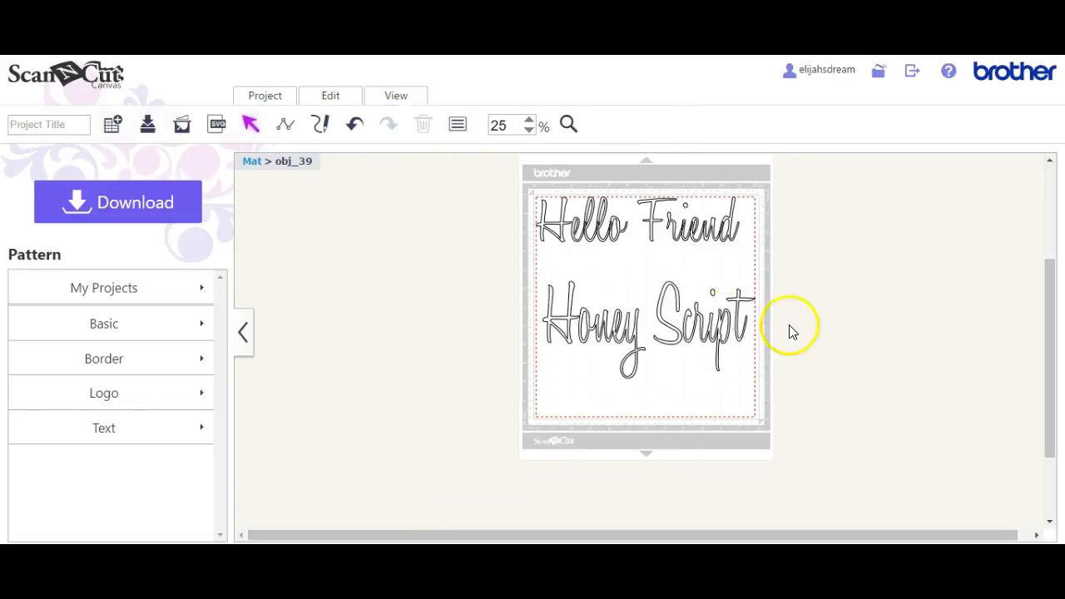
Examine the Honey Script outlines at 100% and compare them with the Hello Friend outlines at 50% for overlaps.
left_click(529, 121)
left_click(529, 122)
left_click(539, 132)
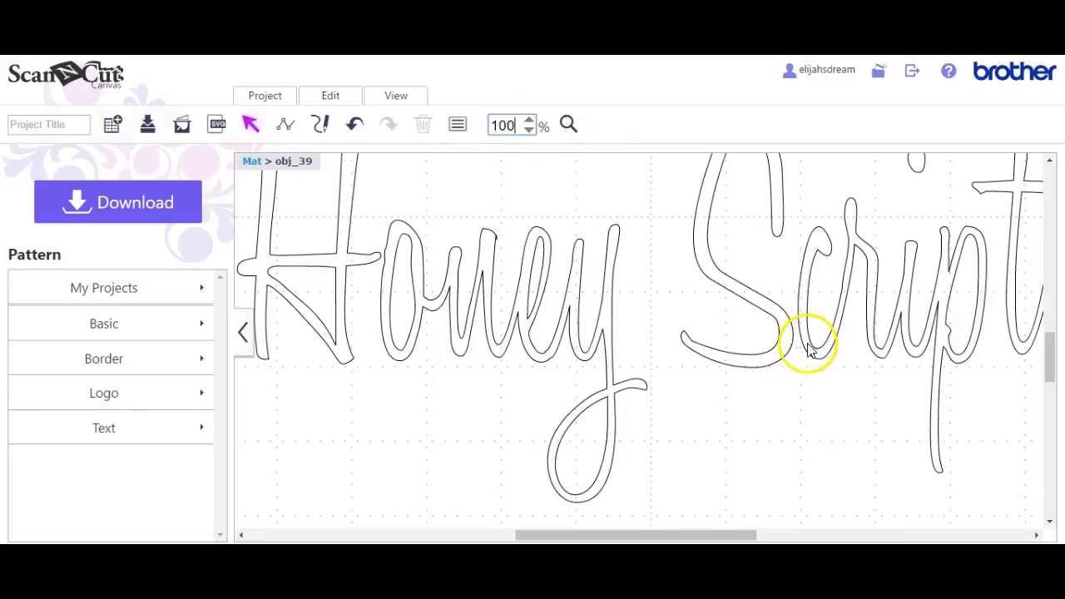
left_click(511, 116)
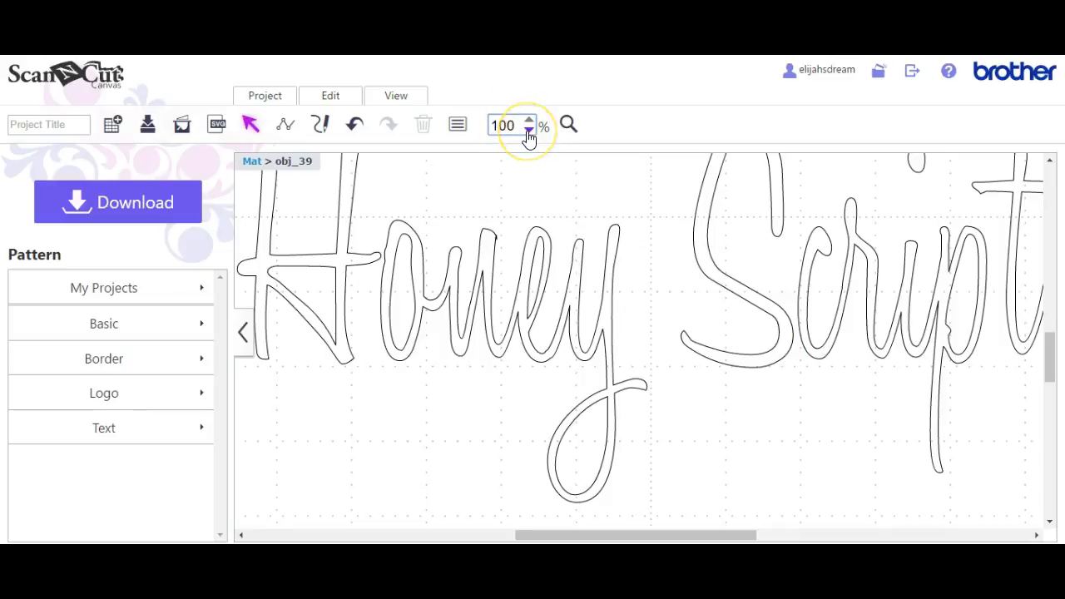
left_click(529, 131)
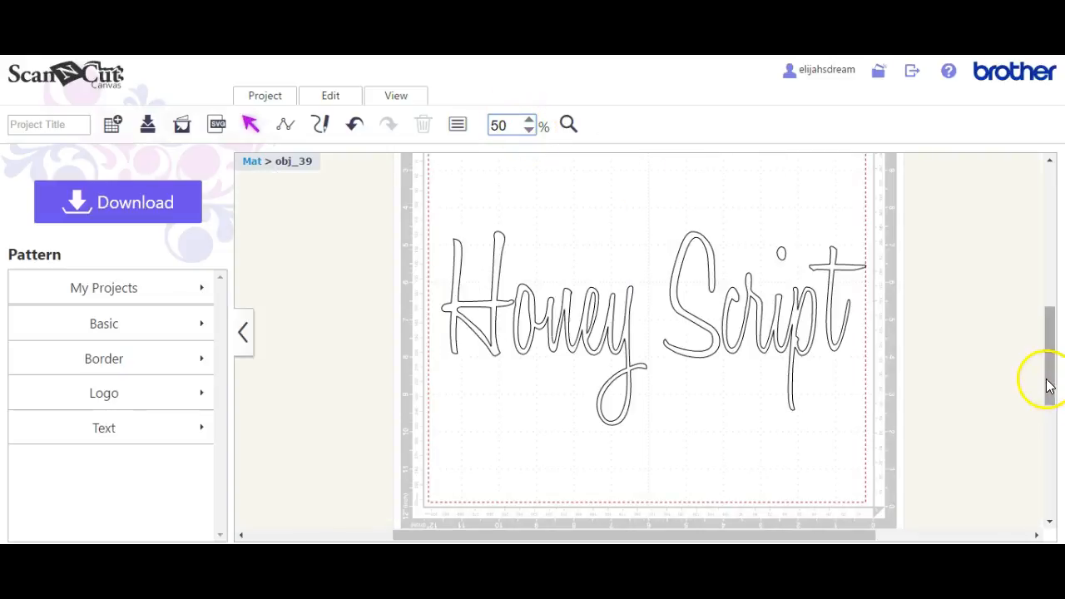
left_click_drag(1051, 381, 1056, 353)
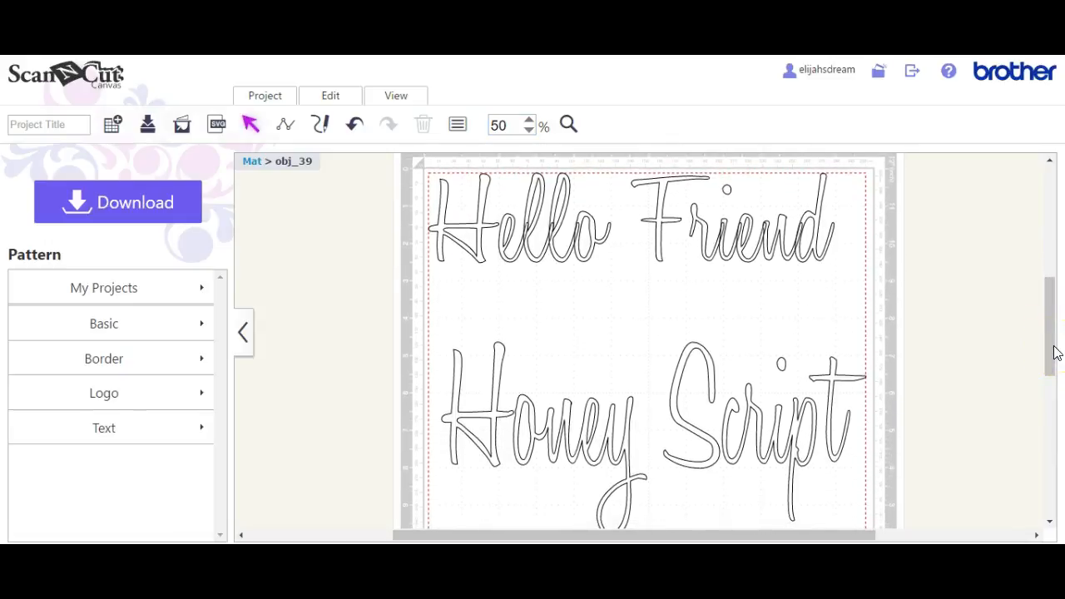
Switch to Inkscape and add the text "NO PATH PLACED" in the lower part of the page, below Honey Script.
left_click(455, 266)
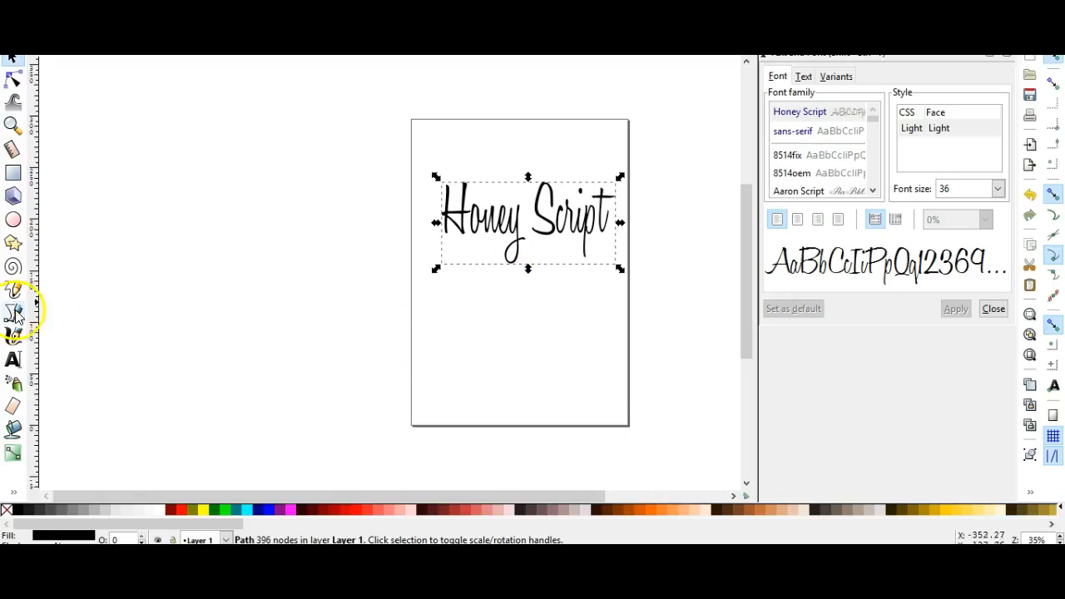
left_click(12, 360)
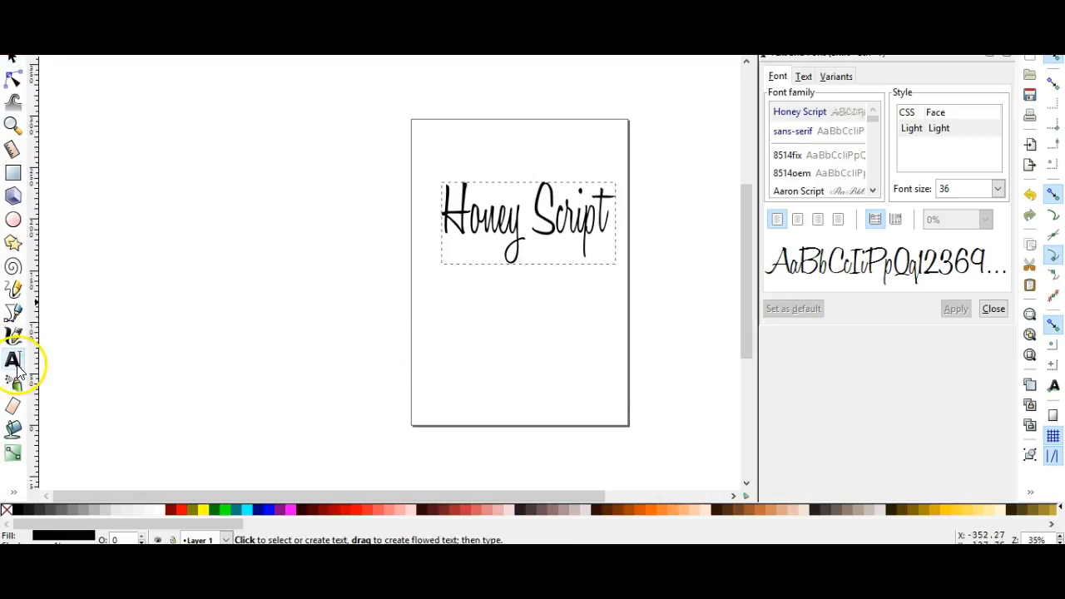
left_click(438, 337)
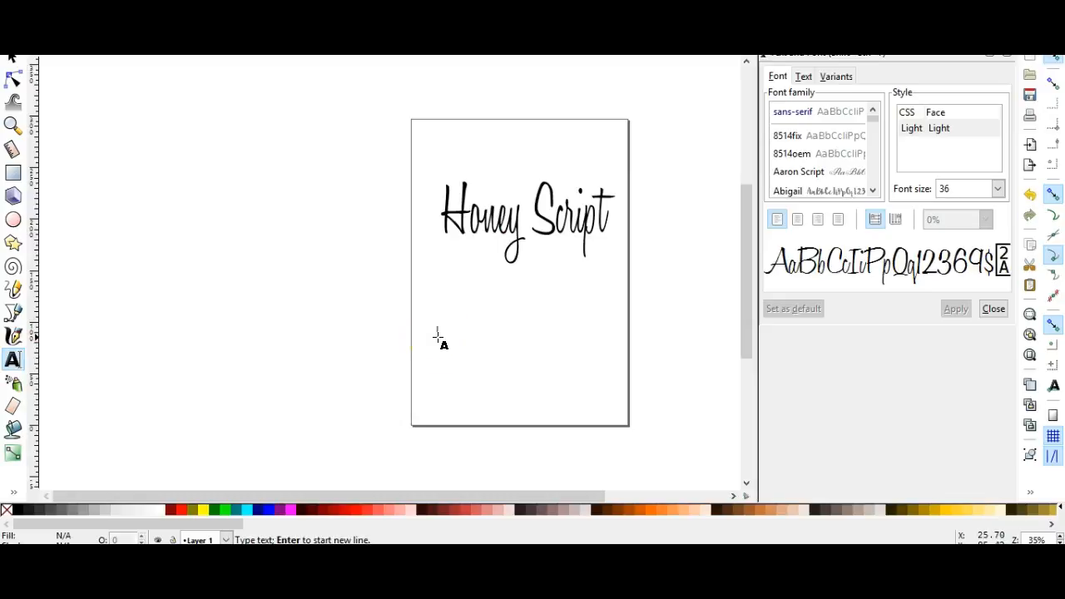
type("NO PATH ")
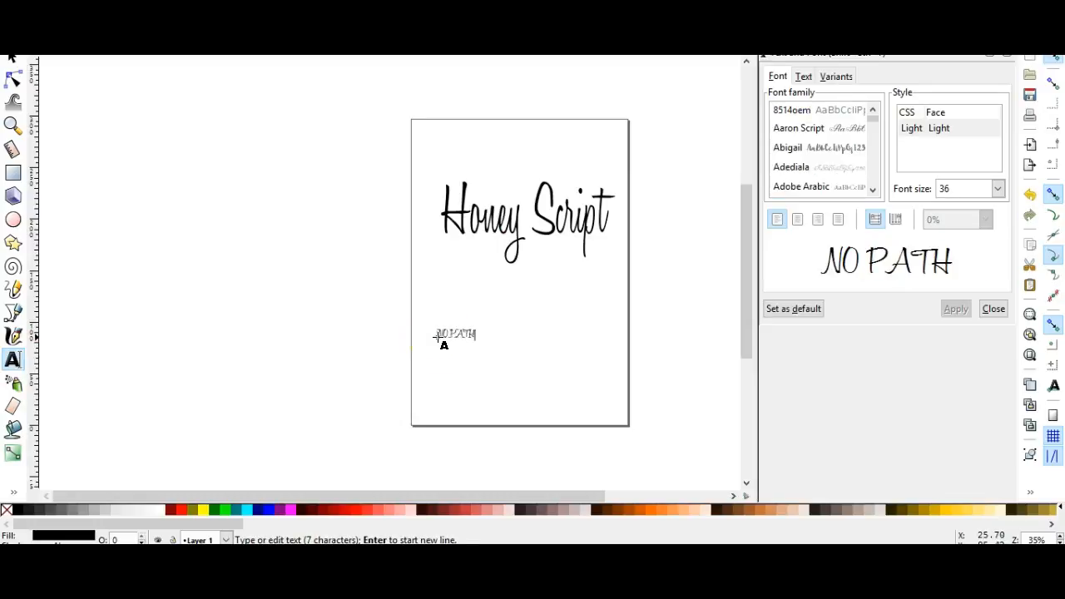
type("PLACED")
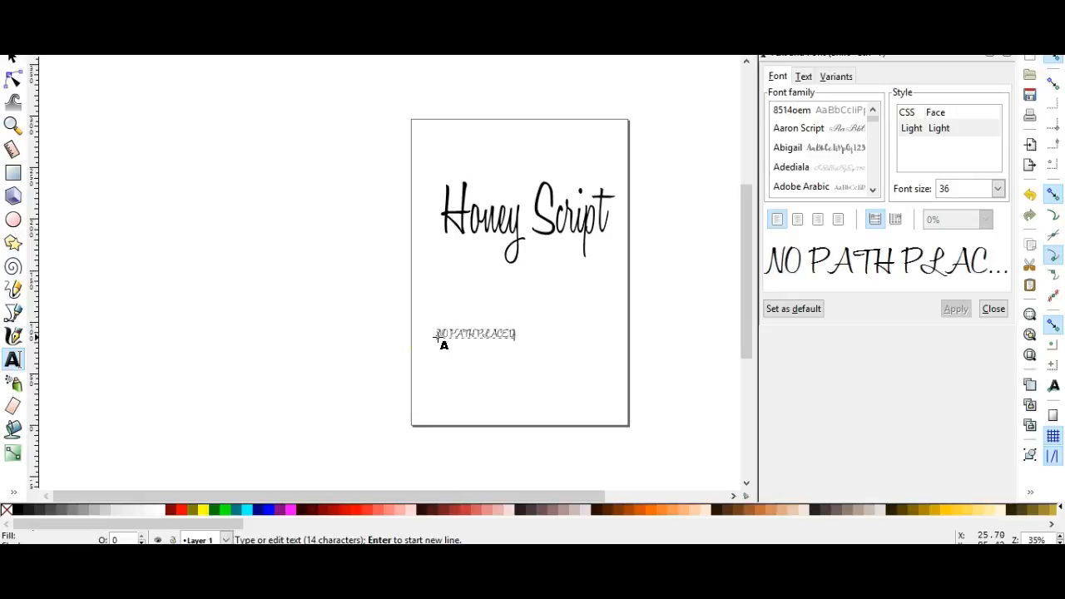
Enlarge the NO PATH PLACED text to about 151 pt, nearly page width, and position it directly beneath Honey Script.
left_click(12, 63)
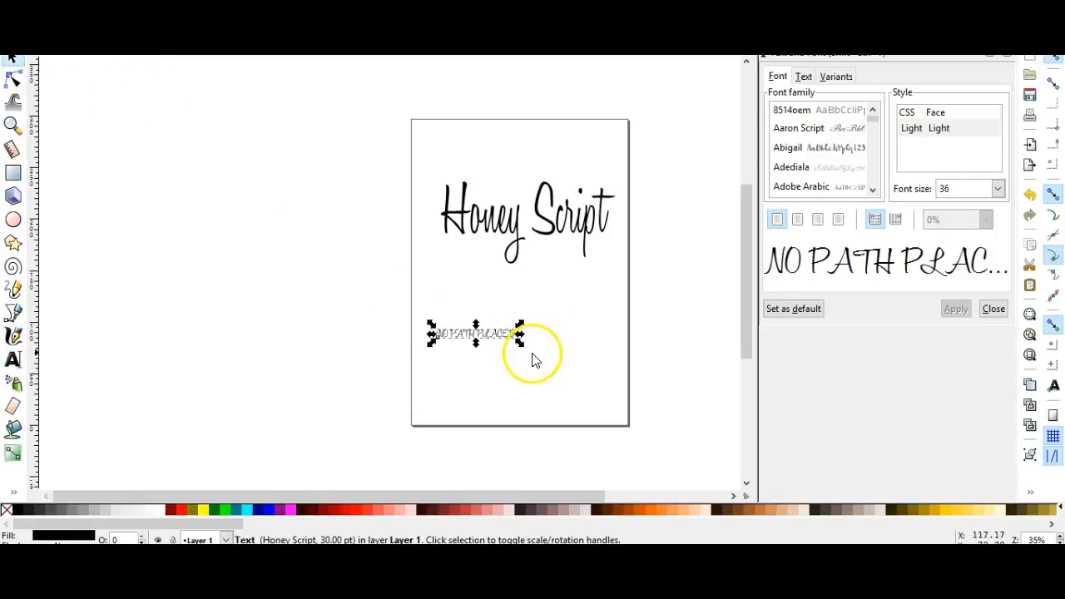
left_click_drag(608, 444, 626, 435)
left_click_drag(511, 373, 503, 314)
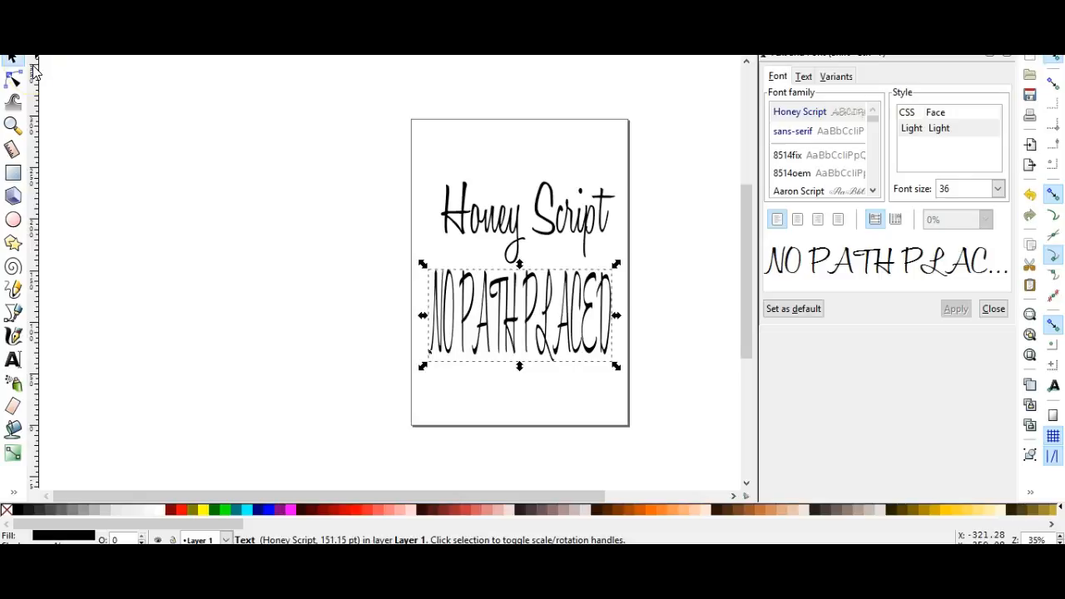
Save a copy of the drawing as an Inkscape SVG named np.
key("ctrl+shift+s")
type("np")
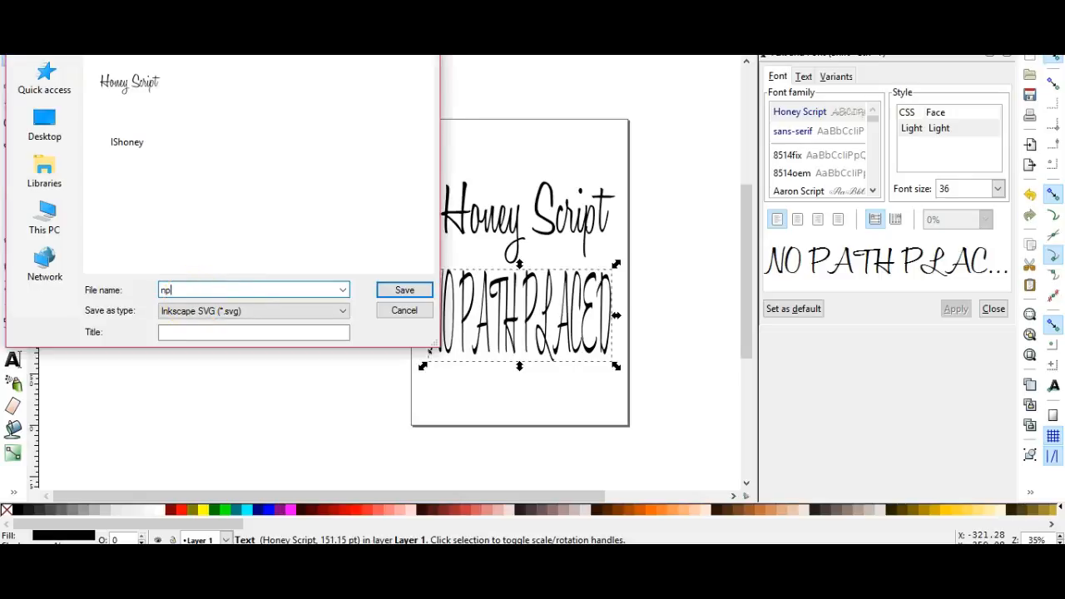
key("Return")
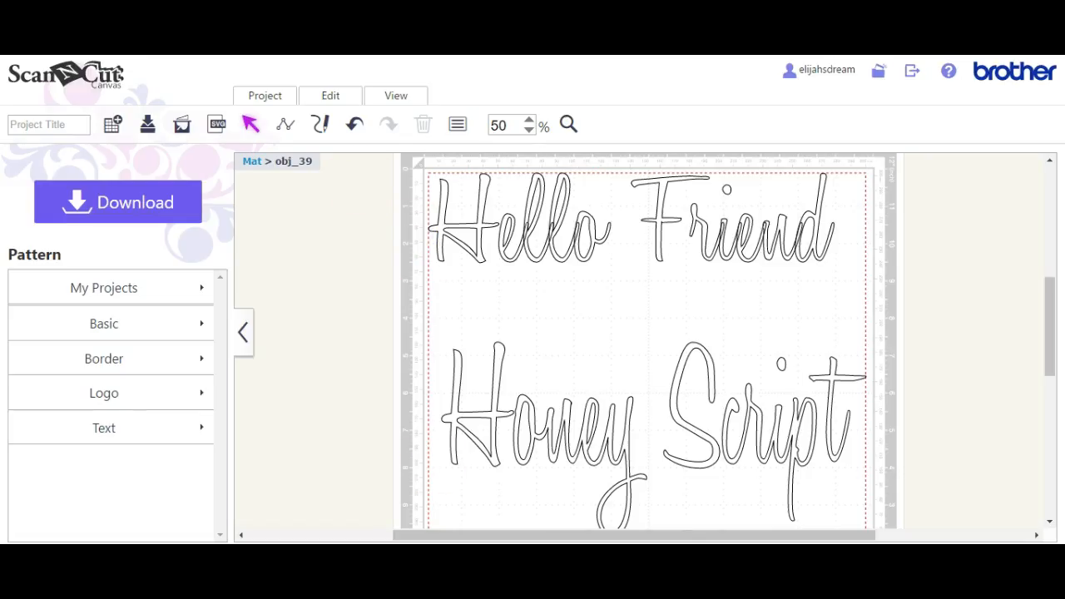
Switch to ScanNCut Canvas, import the np SVG from the CLASS folder onto the mat, and dismiss the notice.
left_click(216, 124)
left_click(391, 266)
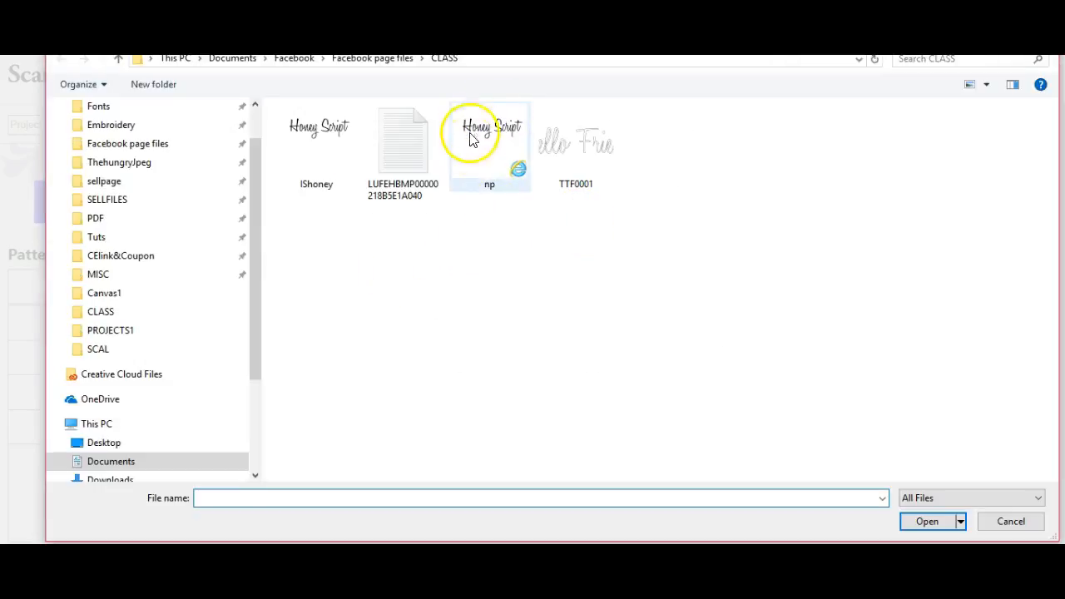
double_click(499, 154)
left_click(634, 433)
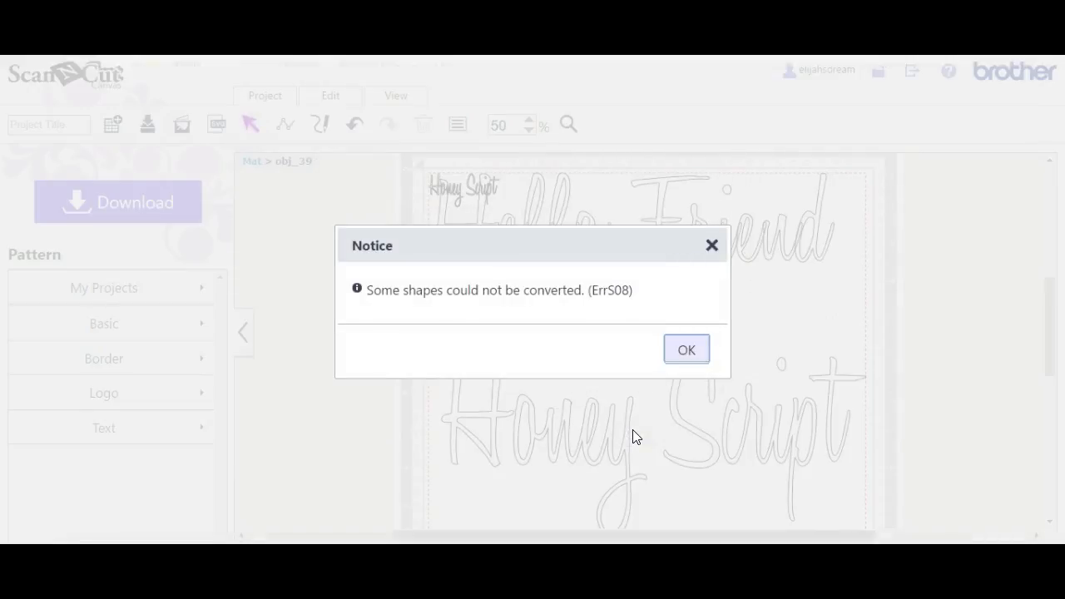
left_click(680, 350)
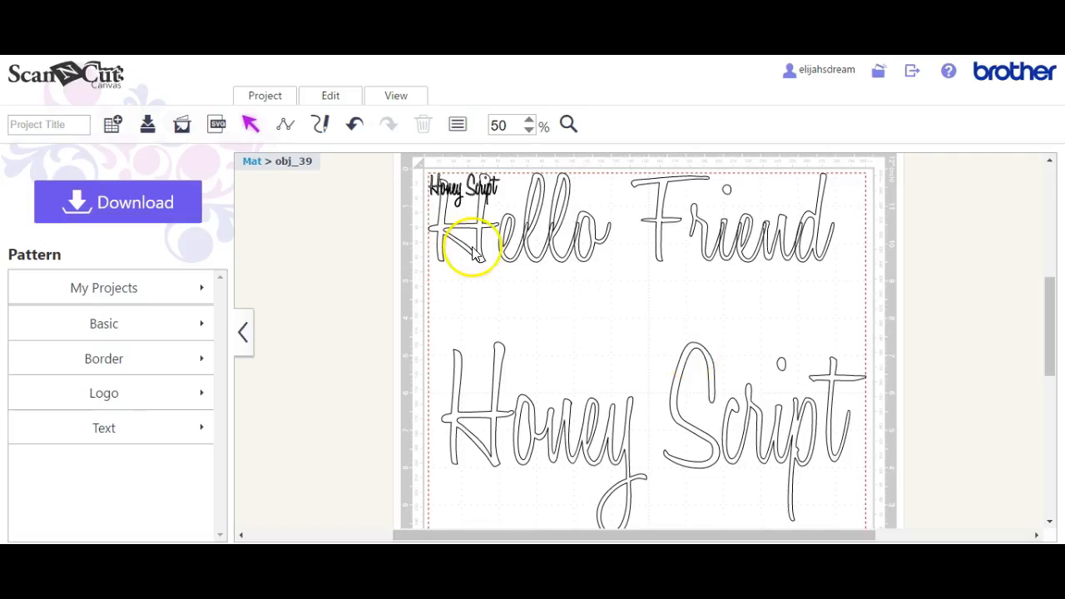
Move the small imported Honey Script below the H of Hello Friend and delete it.
left_click_drag(441, 193, 424, 288)
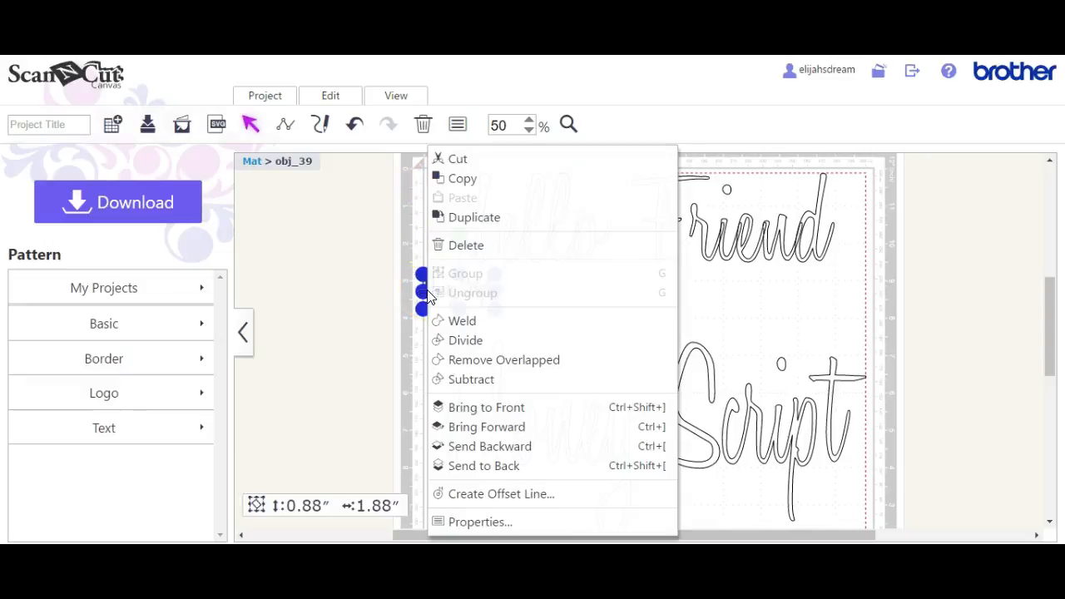
right_click(424, 289)
left_click(470, 246)
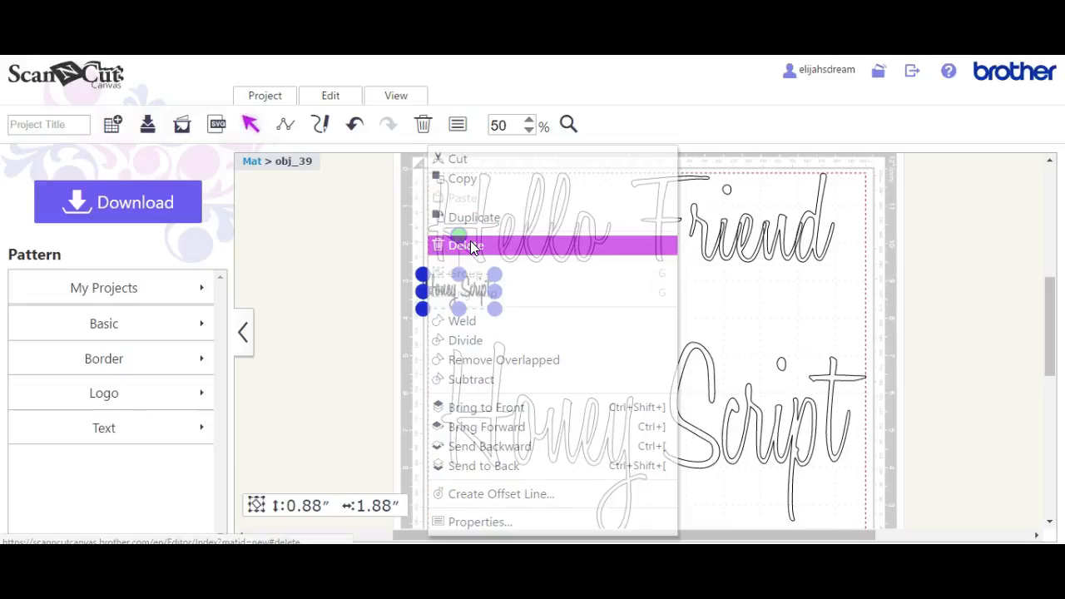